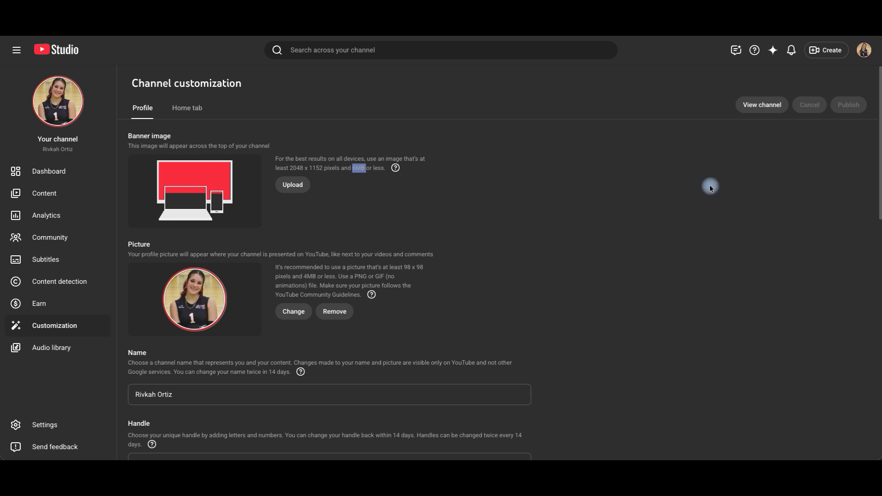
# Switch to ChatGPT and submit the prepared prompt for a 2560 by 1440 pixel volleyball YouTube banner with a 1550 x 400 pixel safe area
pyautogui.click(763, 104)
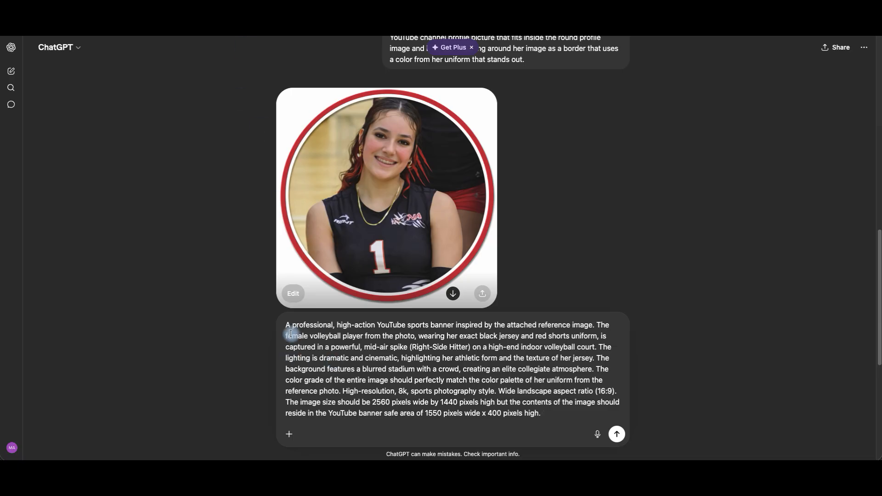
pyautogui.moveTo(286, 326); pyautogui.dragTo(543, 411)
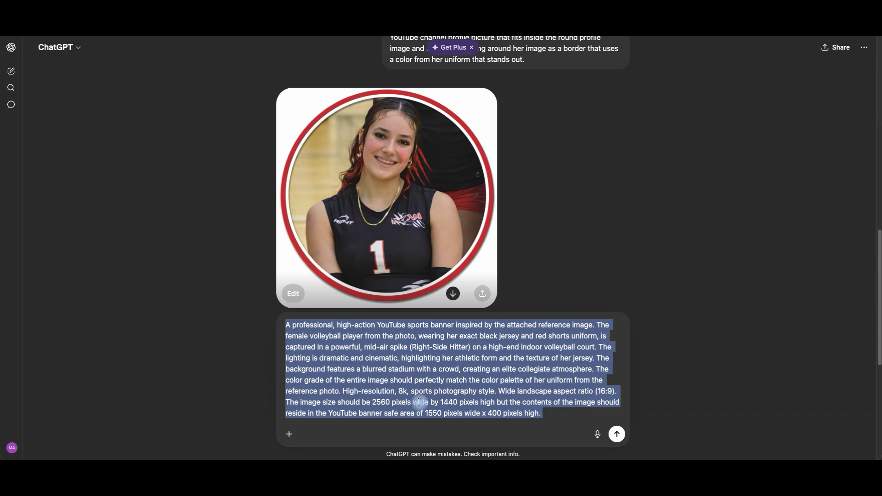
pyautogui.click(397, 403)
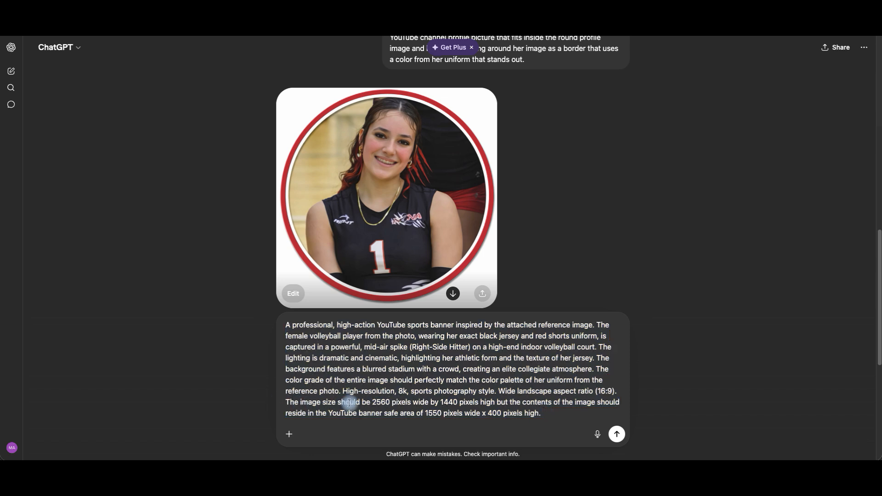
pyautogui.moveTo(373, 403); pyautogui.dragTo(459, 400)
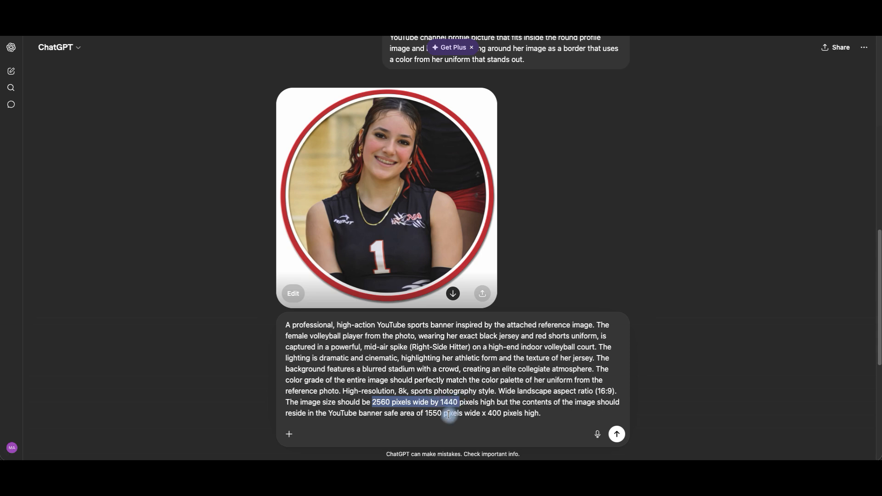
pyautogui.moveTo(426, 414); pyautogui.dragTo(503, 414)
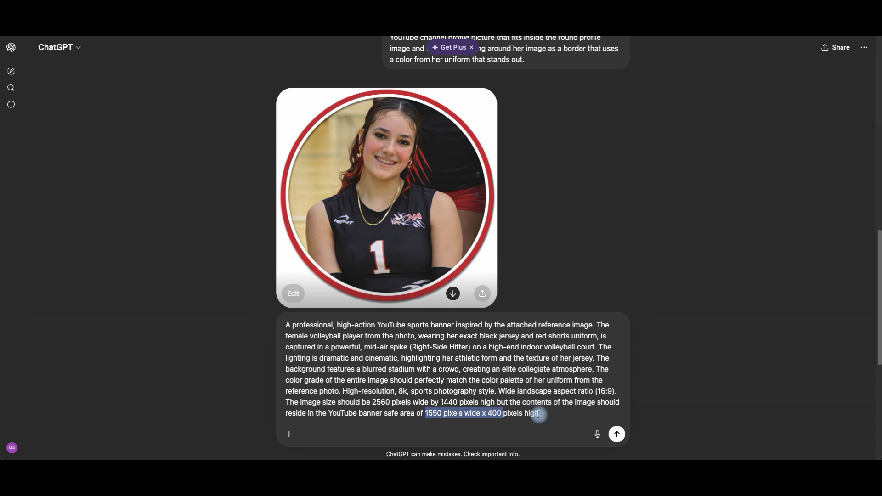
pyautogui.click(617, 435)
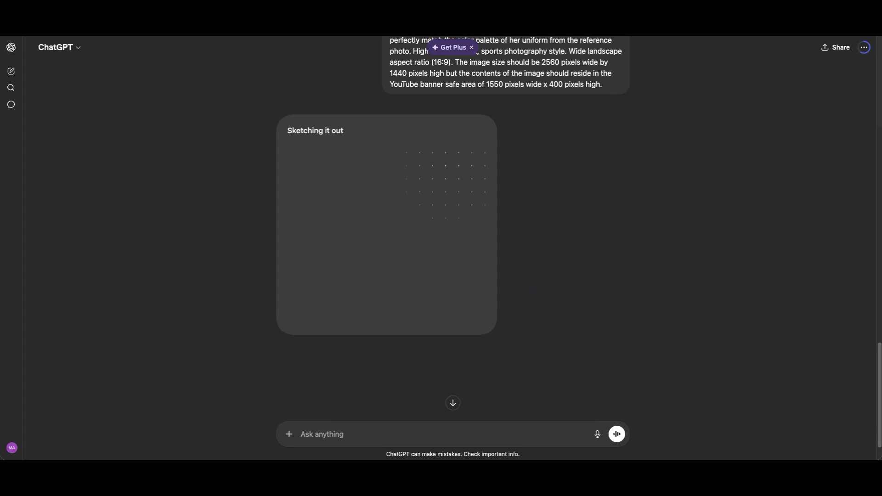
pyautogui.moveTo(21, 35); pyautogui.dragTo(282, 34)
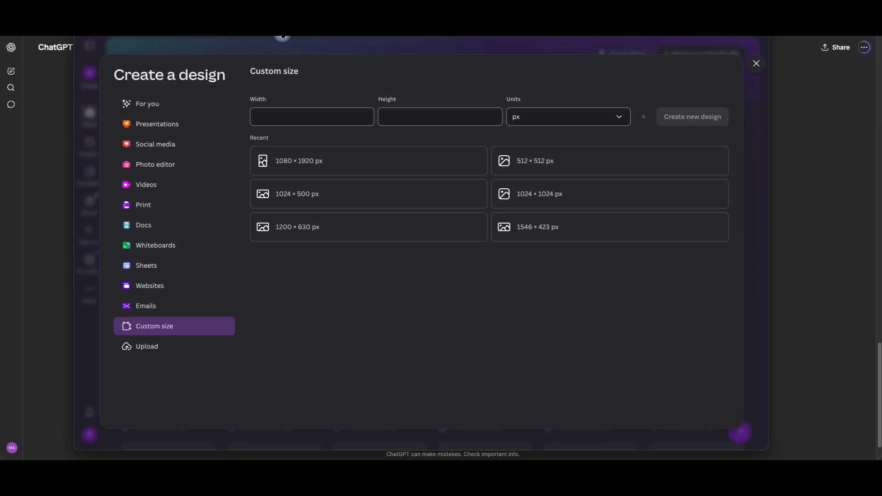
pyautogui.moveTo(283, 36); pyautogui.dragTo(0, 92)
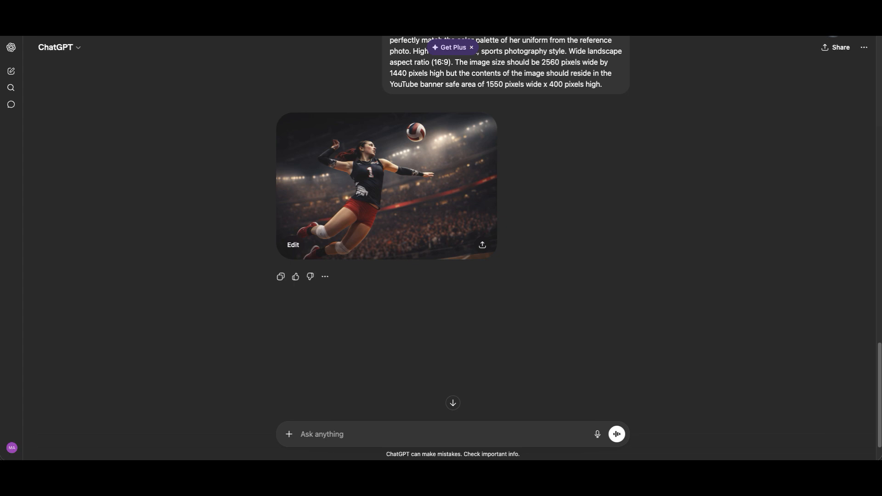
# Review the generated banner image and the follow-up revisions that fit it to the safe area and eliminate the white box
pyautogui.scroll(-2, 452, 230)
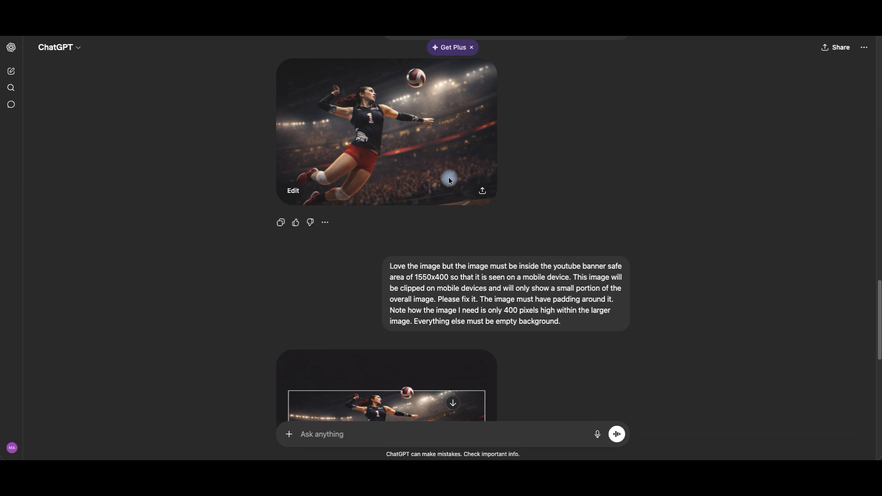
pyautogui.scroll(-4, 448, 176)
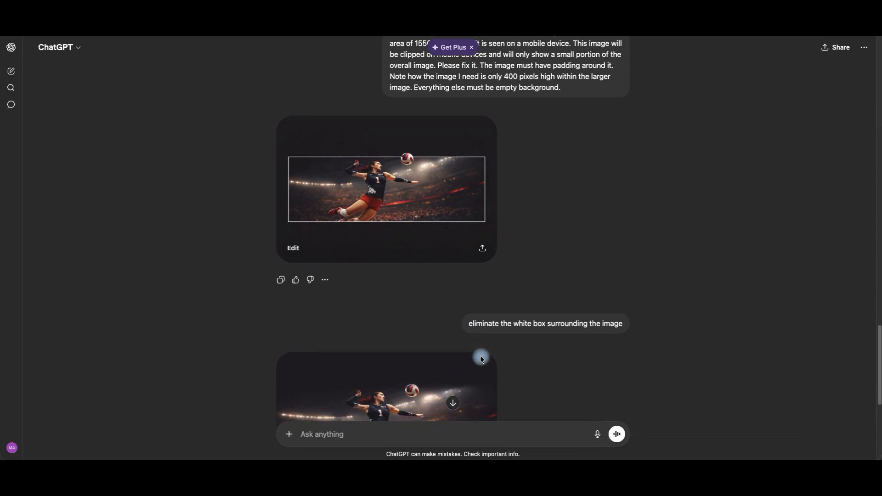
pyautogui.scroll(-1, 481, 358)
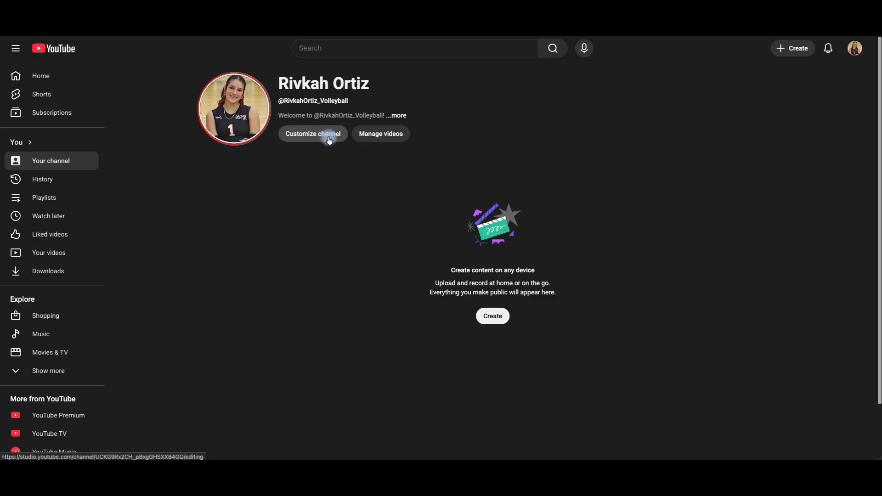
# Open the channel customization and upload "ChatGPT Image Apr 20, 2026, 09_38_59 PM.png" as the banner image
pyautogui.click(329, 140)
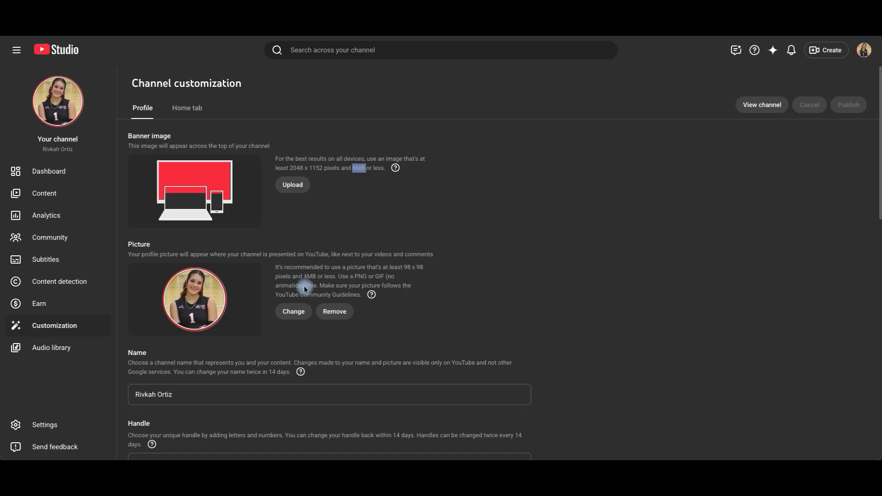
pyautogui.click(300, 192)
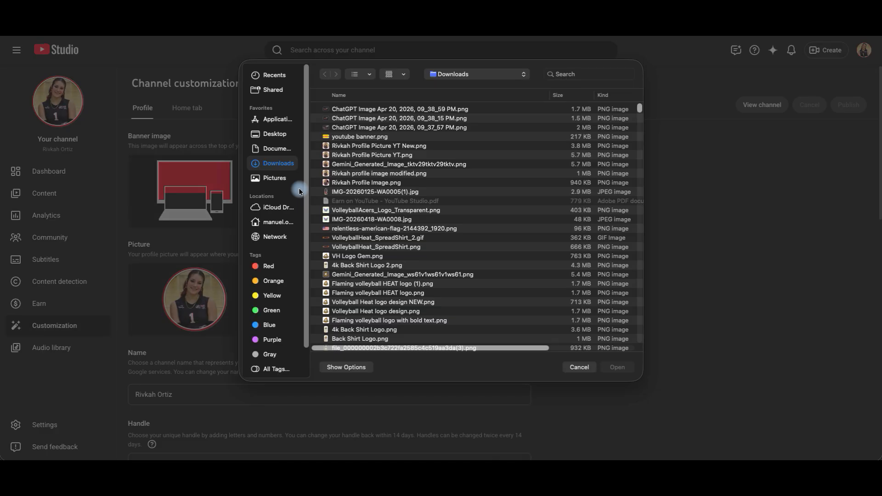
pyautogui.click(388, 109)
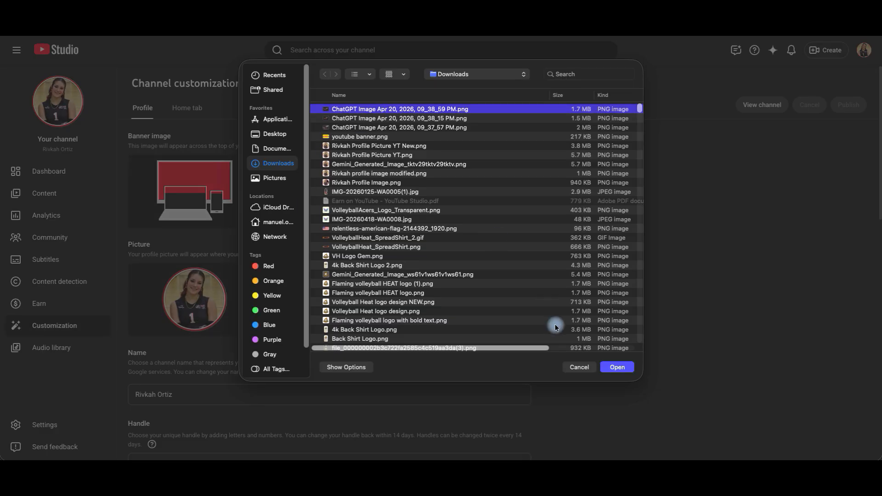
pyautogui.click(611, 368)
# Move the banner crop frame up to the image's upper edge, accept the crop and publish the channel changes
pyautogui.moveTo(443, 231); pyautogui.dragTo(459, 188)
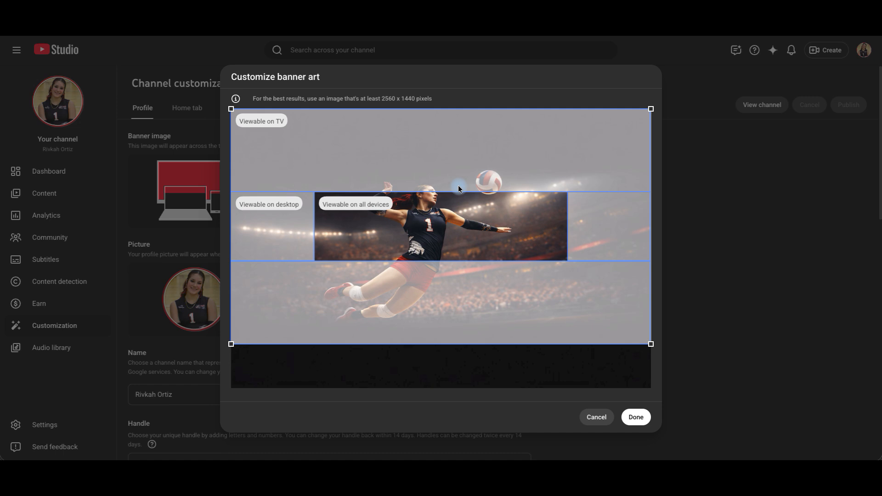
pyautogui.click(635, 417)
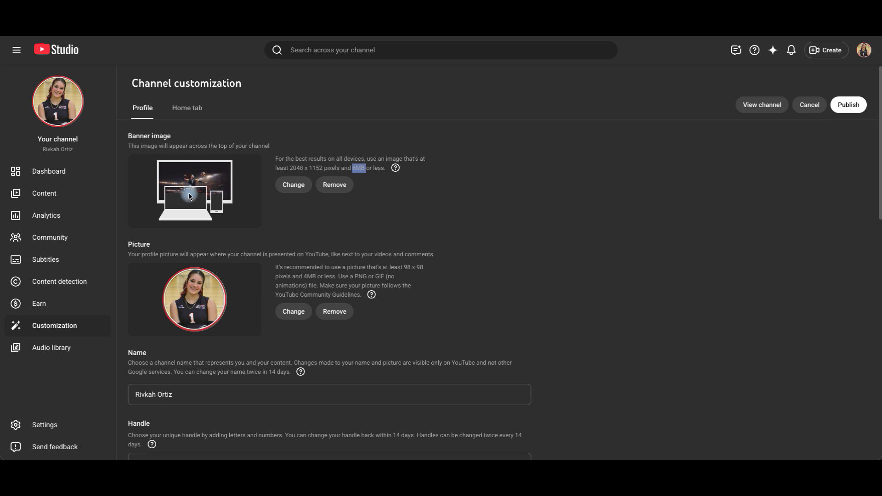
pyautogui.click(849, 107)
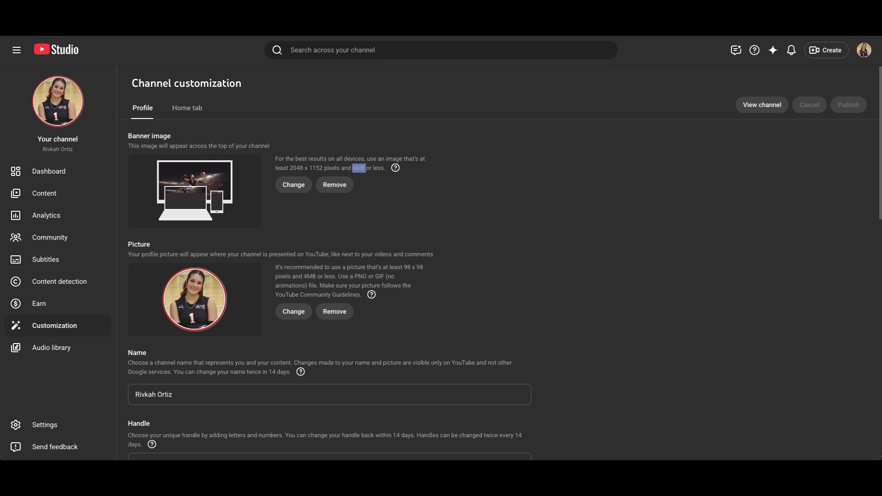
# Return to the YouTube channel page and reload it to check the published banner
pyautogui.click(353, 10)
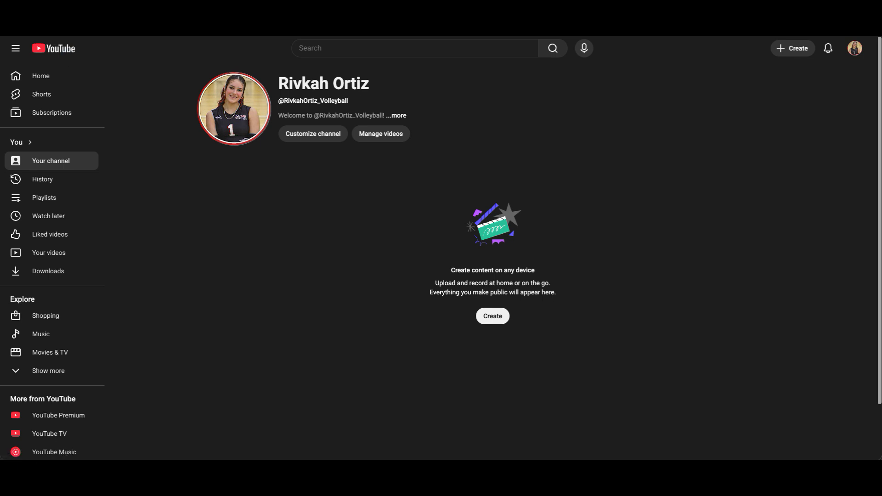
pyautogui.press('F5')
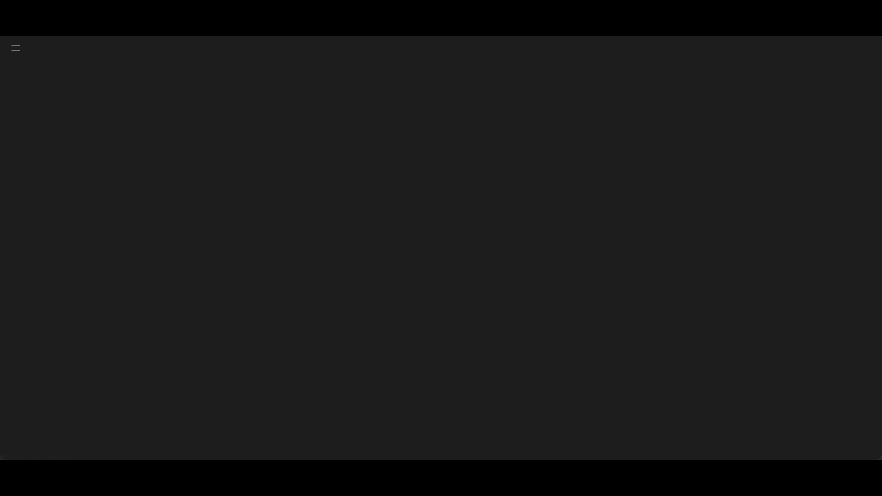
pyautogui.moveTo(524, 140)
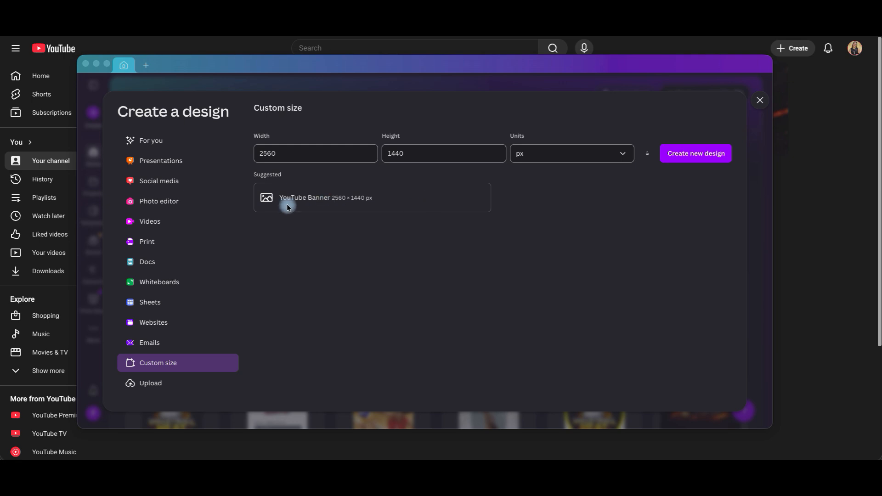
# Create a 2560 × 1440 px custom-size design in Canva and place the volleyball player image on the blank page
pyautogui.click(351, 199)
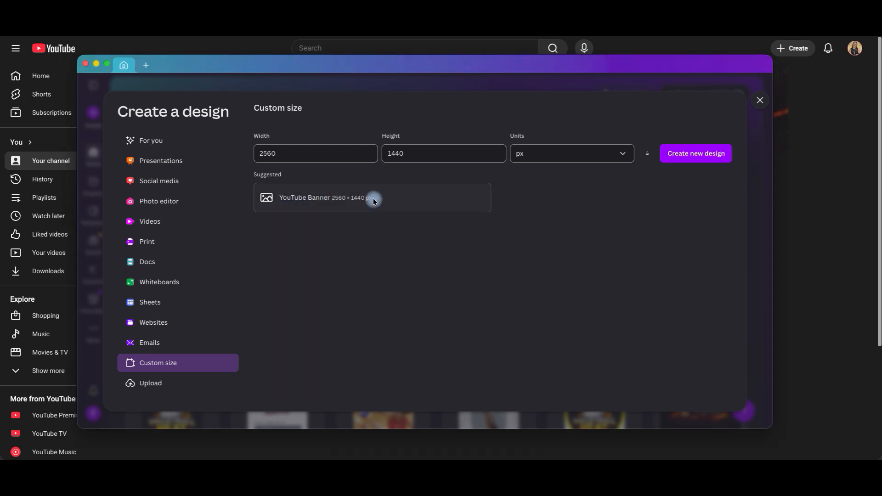
pyautogui.click(688, 158)
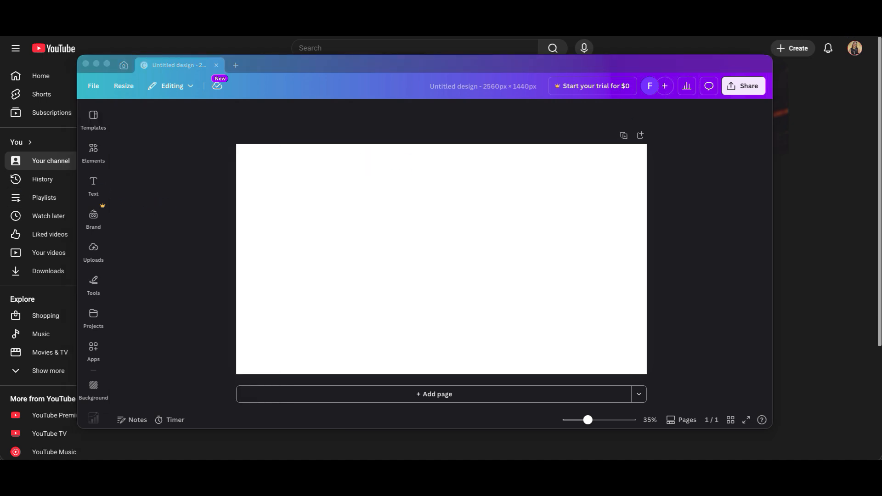
pyautogui.moveTo(1, 105); pyautogui.dragTo(413, 254)
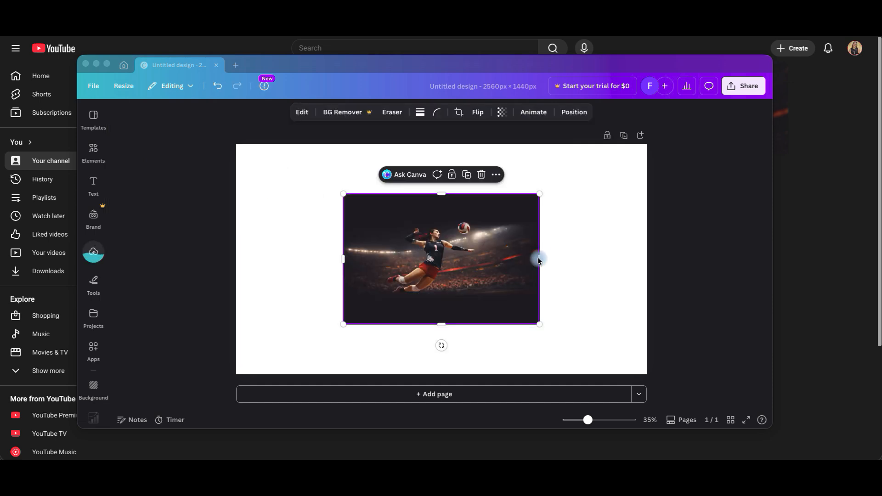
# Widen the volleyball image almost across the page, starting at its left edge, and trim the image's top to form a low strip
pyautogui.moveTo(540, 258); pyautogui.dragTo(625, 252)
pyautogui.moveTo(344, 259); pyautogui.dragTo(237, 268)
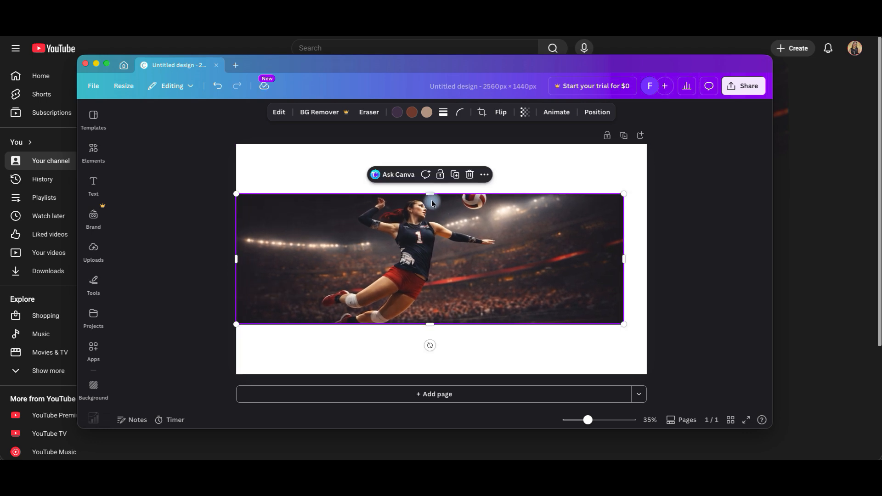
pyautogui.moveTo(430, 193); pyautogui.dragTo(432, 240)
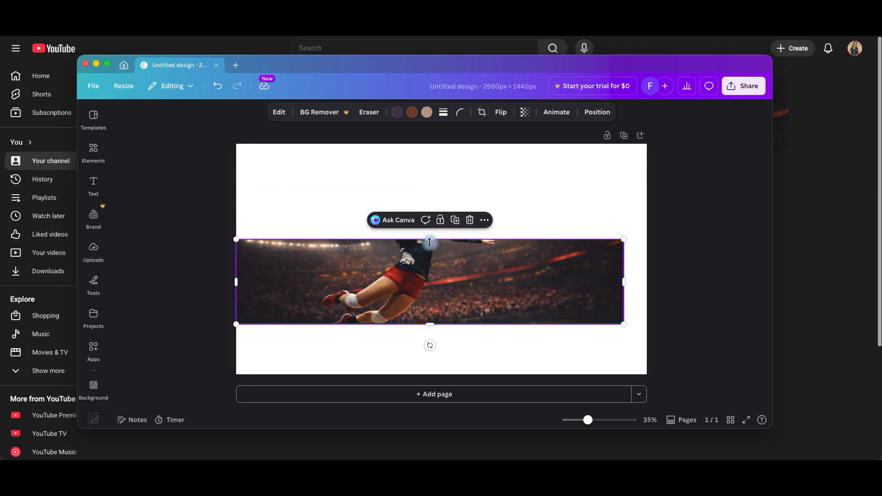
pyautogui.moveTo(430, 239); pyautogui.dragTo(430, 234)
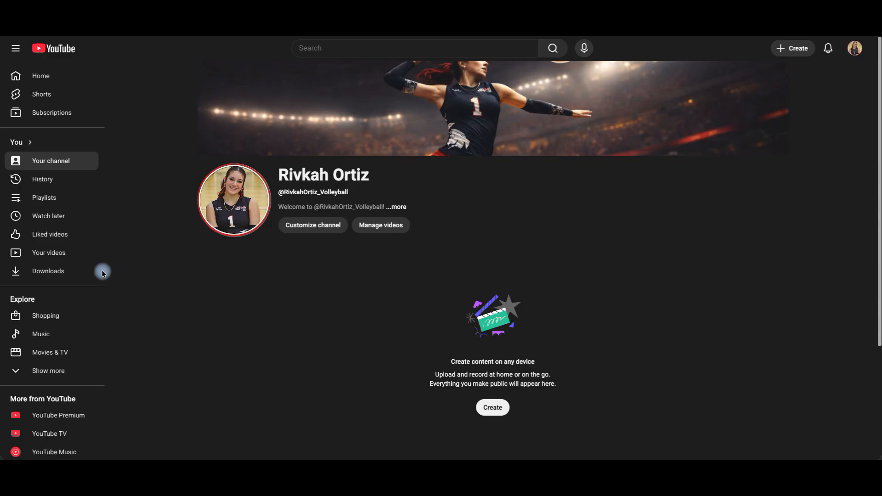
# Switch back to Canva, crop the image strip lower and narrower, and center it on the page
pyautogui.moveTo(66, 457)
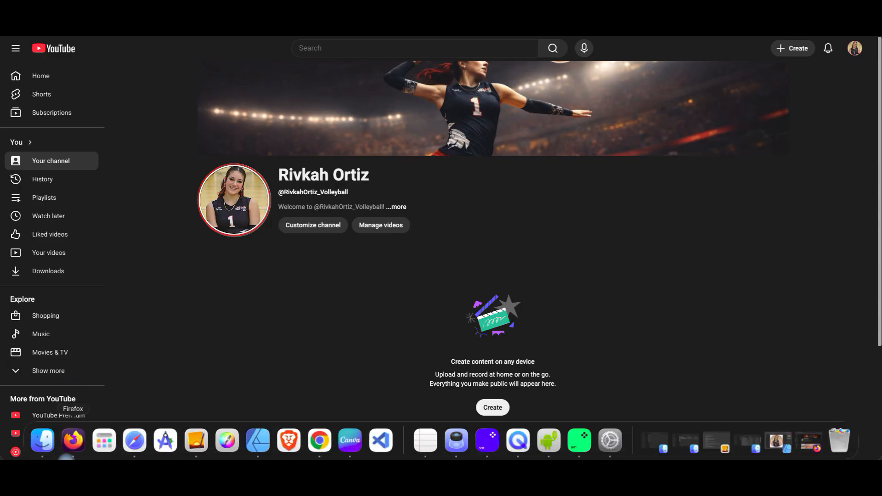
pyautogui.click(351, 441)
pyautogui.moveTo(430, 233); pyautogui.dragTo(429, 257)
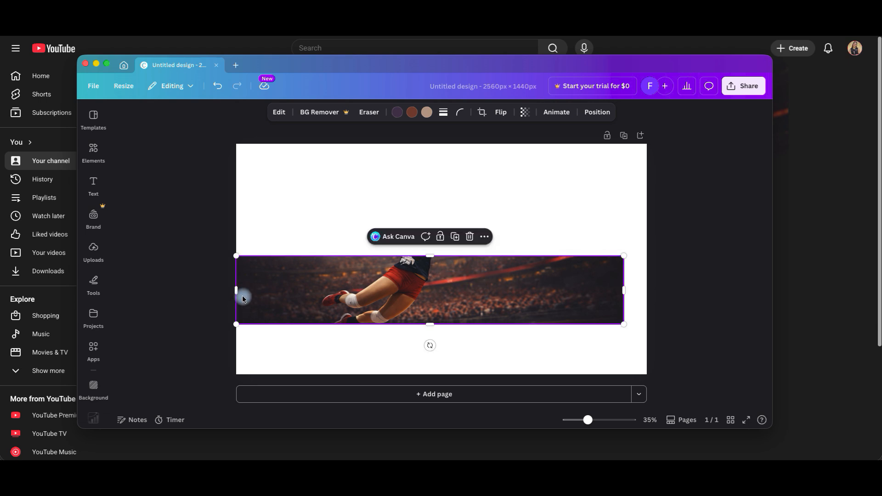
pyautogui.moveTo(239, 291); pyautogui.dragTo(377, 293)
pyautogui.moveTo(497, 292); pyautogui.dragTo(438, 259)
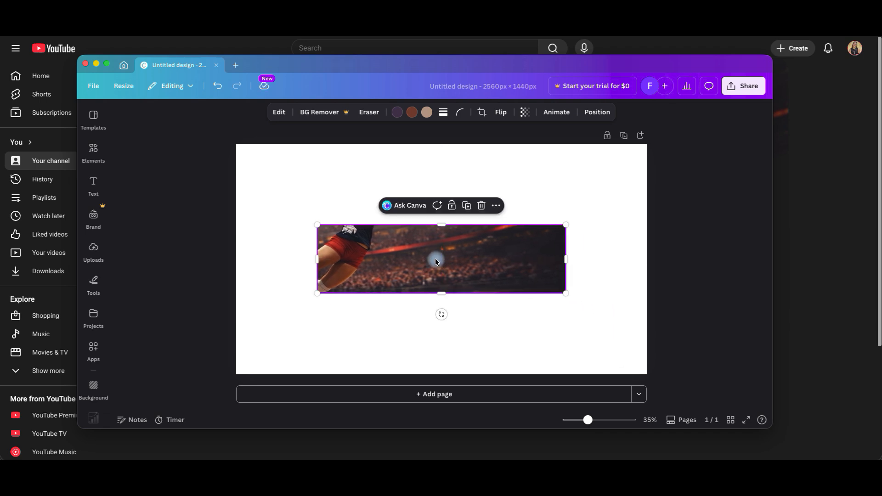
# Open the strip's crop, scale the picture down and shift it so the player's upper body sits in the middle of the frame
pyautogui.doubleClick(403, 257)
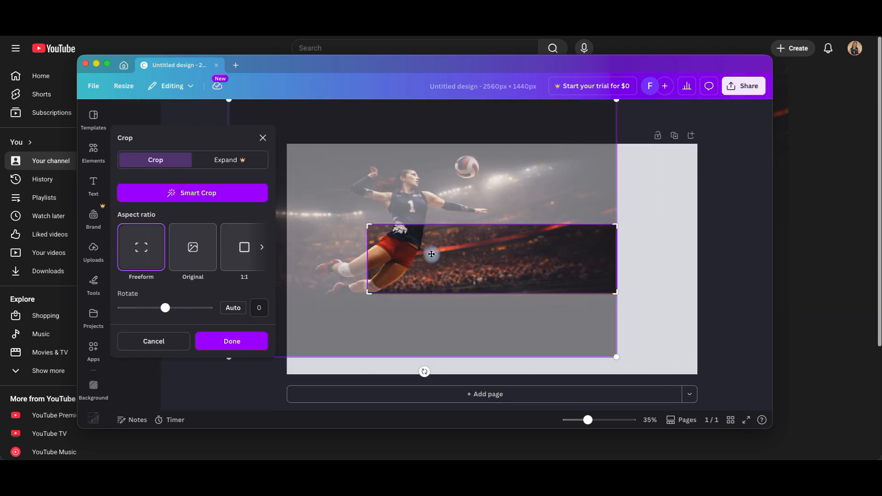
pyautogui.moveTo(463, 265)
pyautogui.mouseDown()
pyautogui.moveTo(510, 274)
pyautogui.moveTo(503, 297)
pyautogui.moveTo(478, 272)
pyautogui.mouseUp()
pyautogui.moveTo(332, 403); pyautogui.dragTo(368, 375)
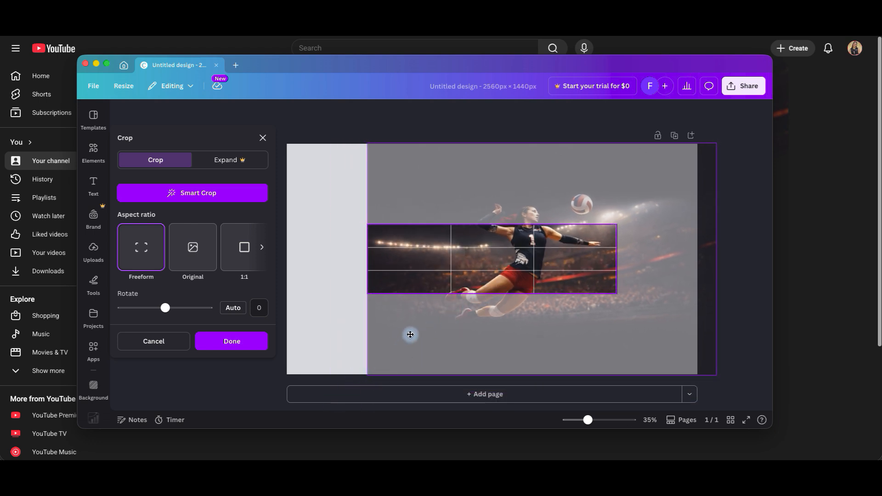
pyautogui.moveTo(519, 324); pyautogui.dragTo(475, 335)
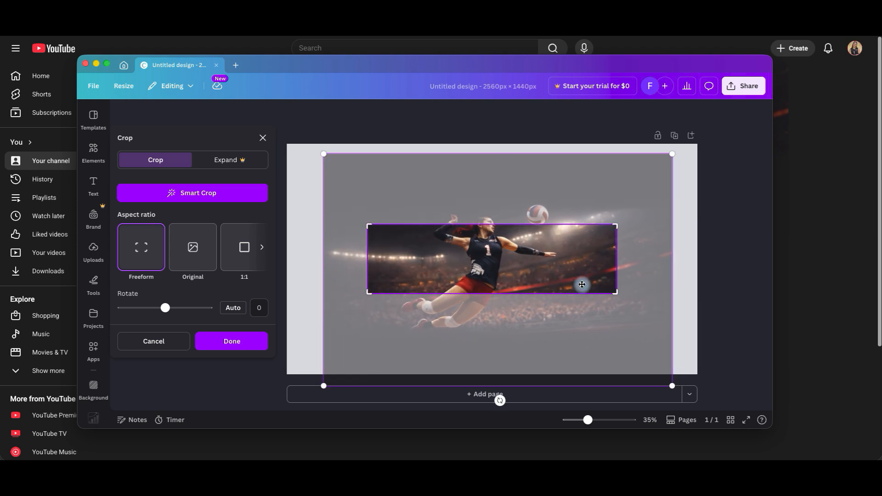
# Scale the picture inside the crop down to the strip's width, shift it so the player's head and ball fit, and apply the crop
pyautogui.moveTo(673, 155); pyautogui.dragTo(616, 191)
pyautogui.moveTo(618, 186); pyautogui.dragTo(635, 178)
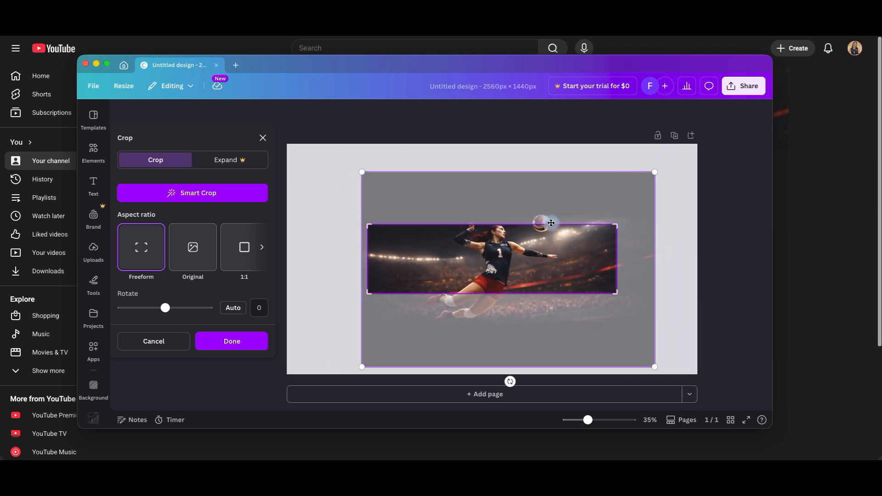
pyautogui.moveTo(363, 366); pyautogui.dragTo(389, 329)
pyautogui.moveTo(656, 171); pyautogui.dragTo(616, 198)
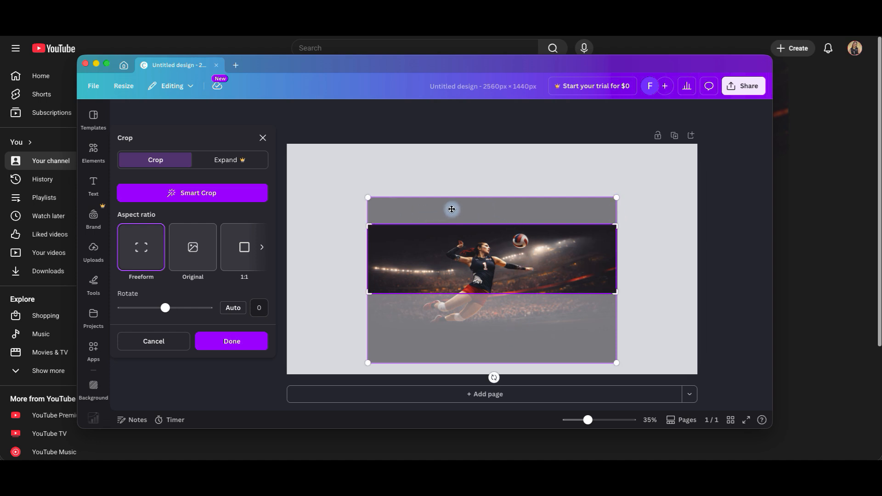
pyautogui.moveTo(451, 205); pyautogui.dragTo(453, 197)
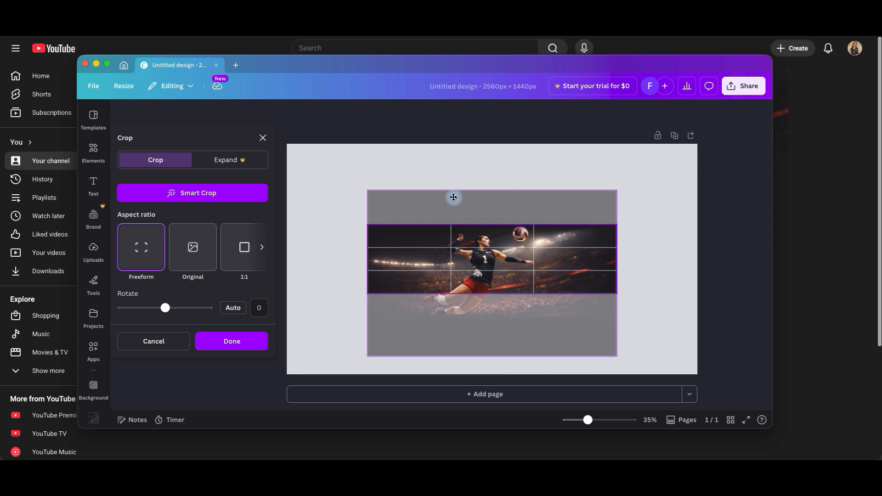
pyautogui.moveTo(454, 198); pyautogui.dragTo(464, 215)
pyautogui.click(483, 174)
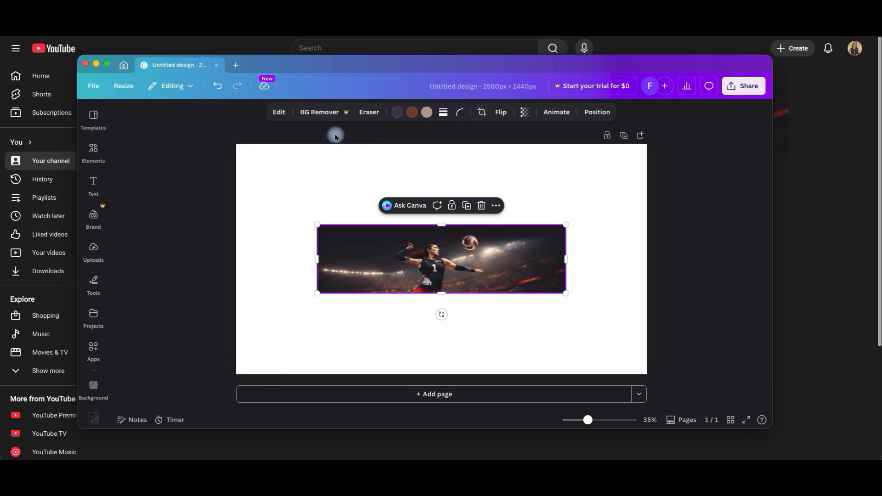
# Set the page background to the near-black photo color taken from the volleyball image
pyautogui.click(361, 180)
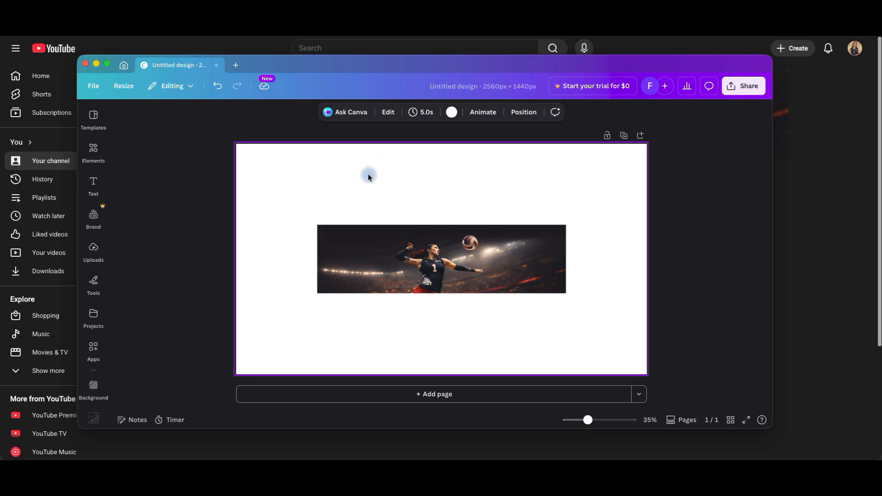
pyautogui.click(452, 112)
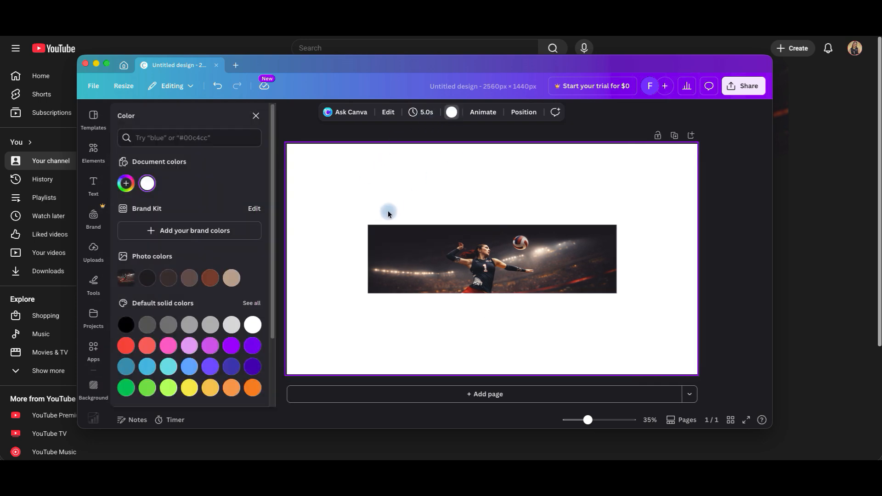
pyautogui.click(147, 278)
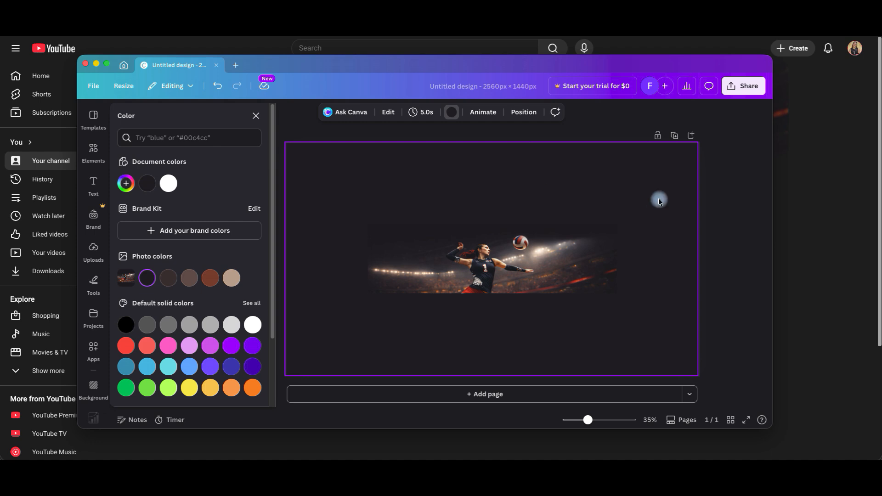
pyautogui.click(713, 226)
# Download the design as a PNG and save it in Downloads as "youtube banner art 1"
pyautogui.click(744, 86)
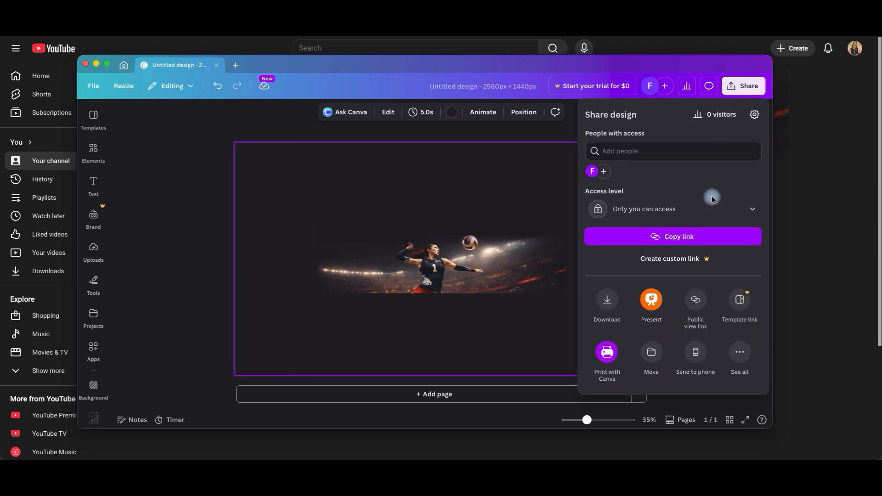
pyautogui.click(597, 304)
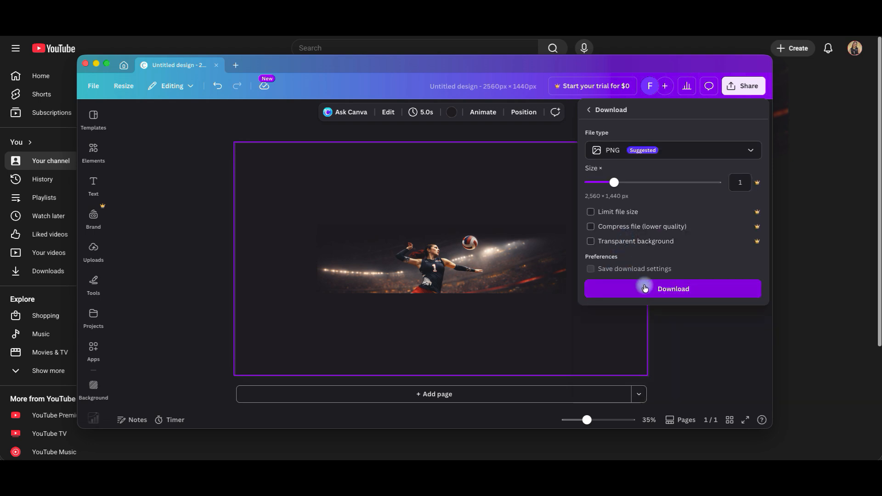
pyautogui.click(641, 286)
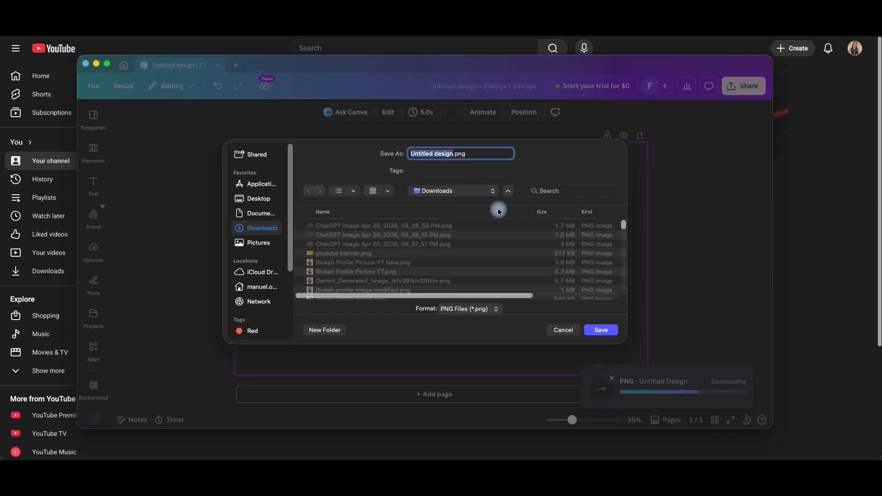
pyautogui.write('youtube ')
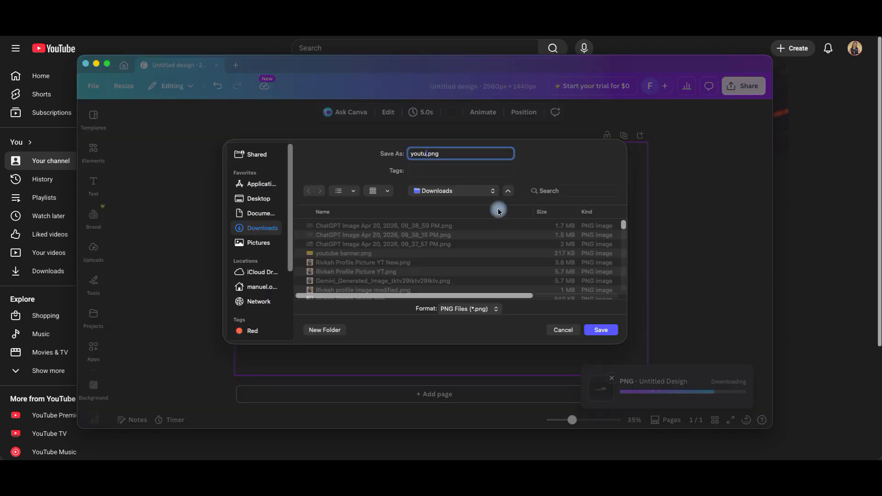
pyautogui.write('banner art 1')
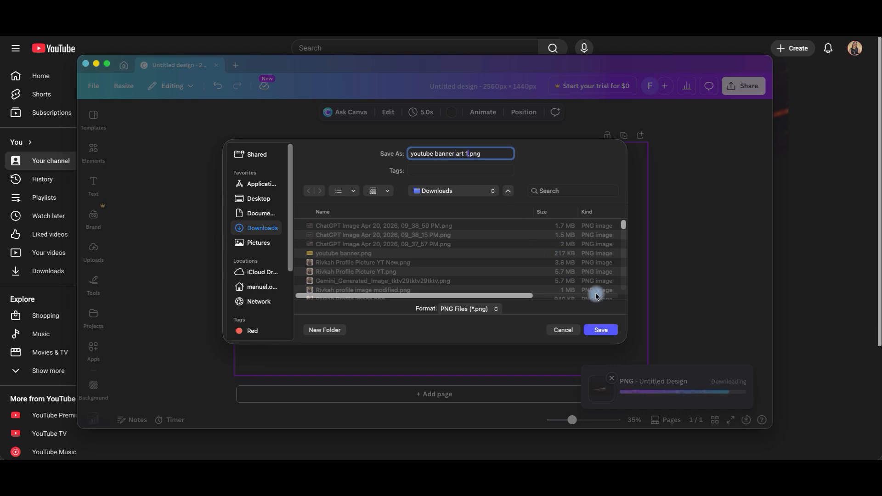
pyautogui.click(603, 330)
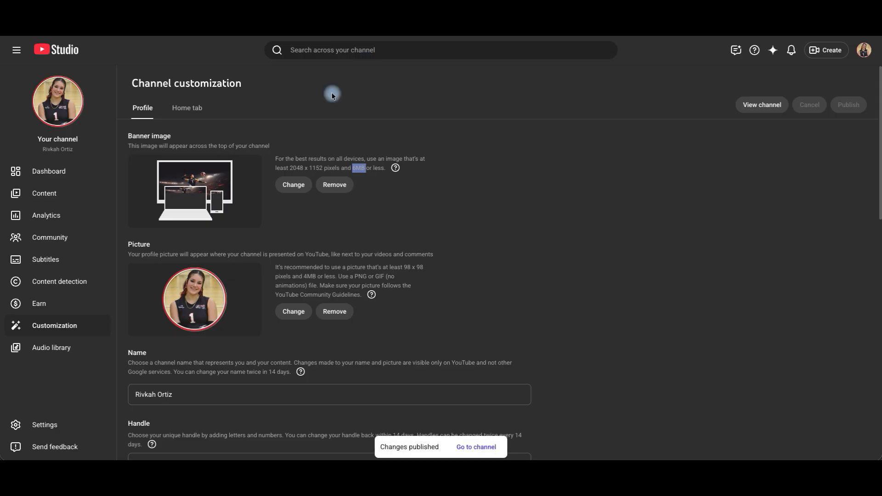
pyautogui.click(302, 186)
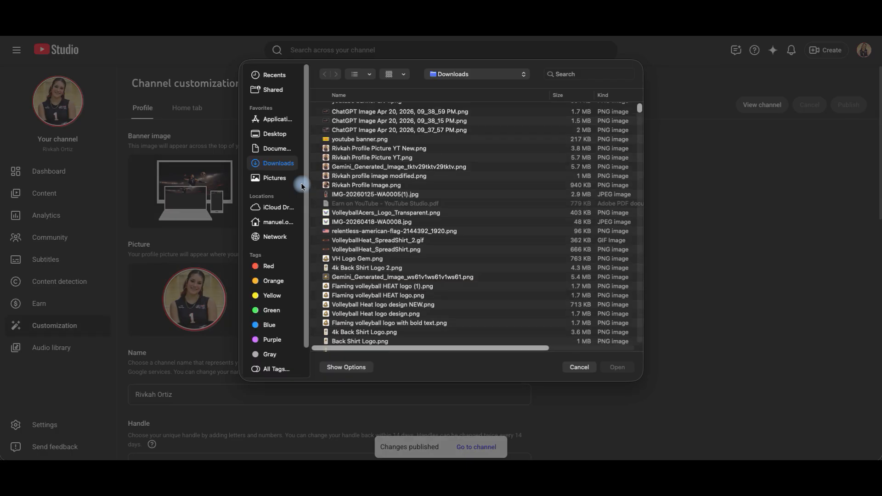
pyautogui.click(354, 111)
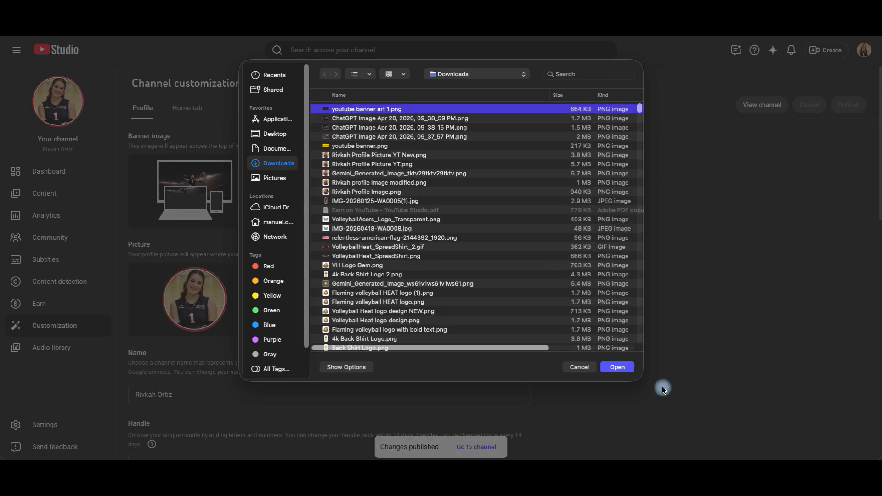
pyautogui.click(625, 369)
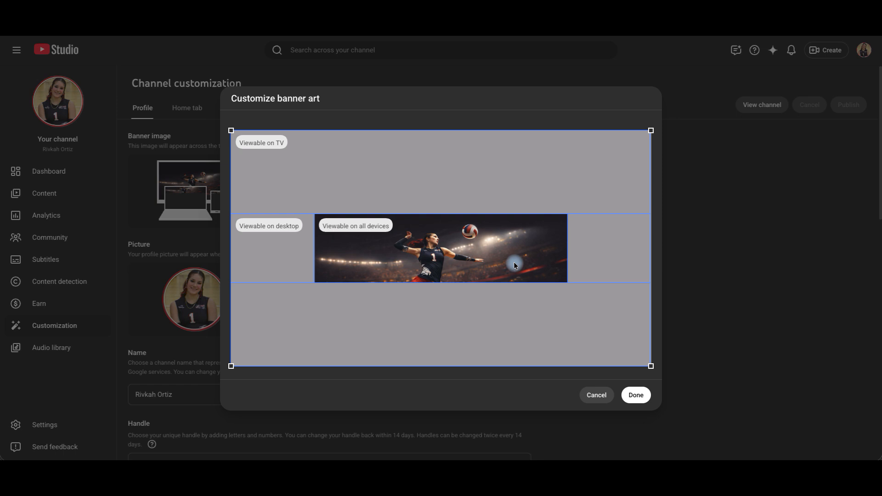
# Compare the banner preview's device areas with the Canva design and the current channel page
pyautogui.moveTo(437, 457)
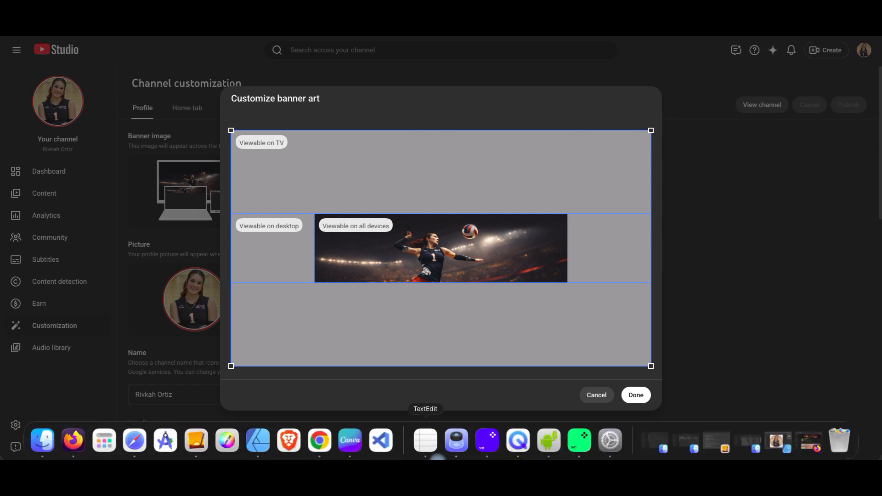
pyautogui.click(351, 441)
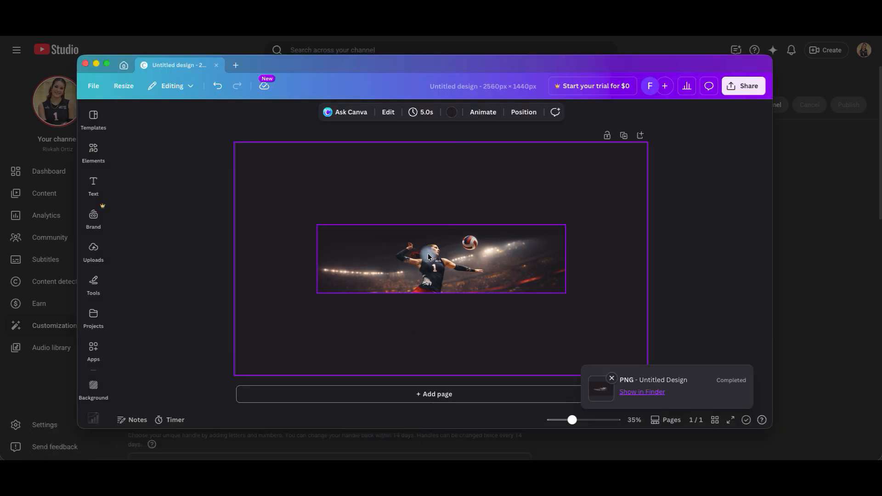
pyautogui.click(429, 152)
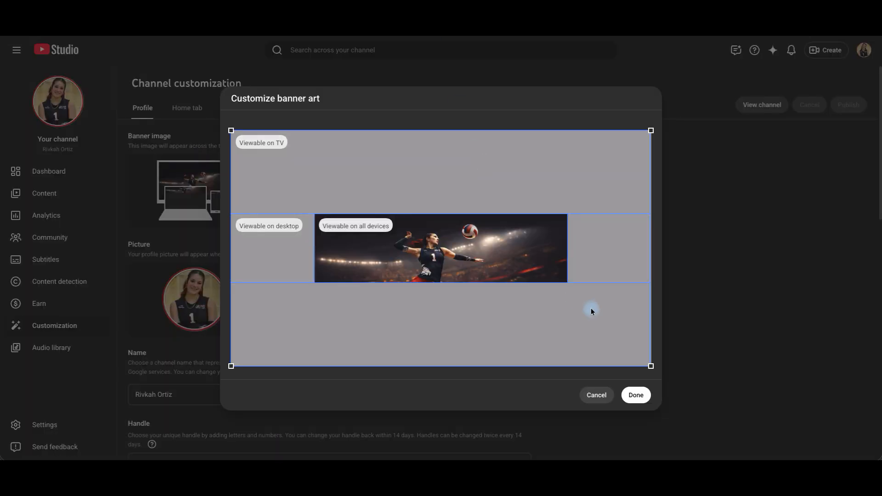
pyautogui.click(638, 399)
# Accept the banner art crop, publish the channel changes and reload the channel page
pyautogui.click(636, 397)
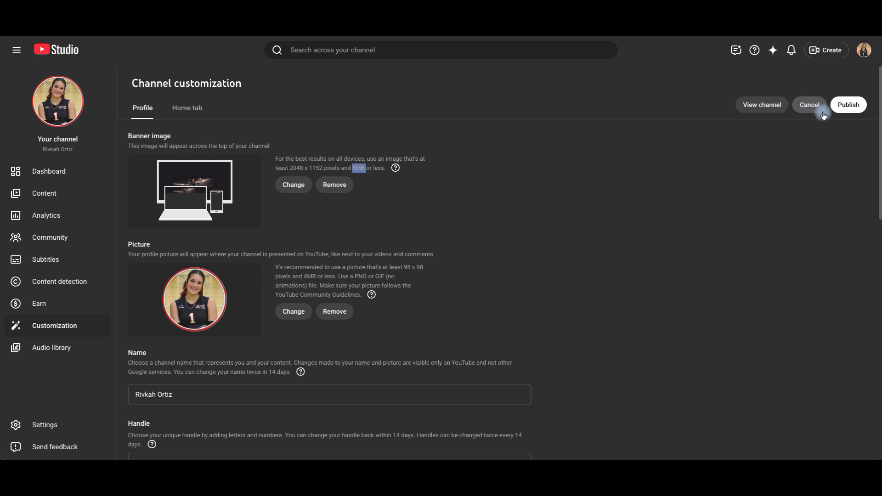
pyautogui.click(846, 104)
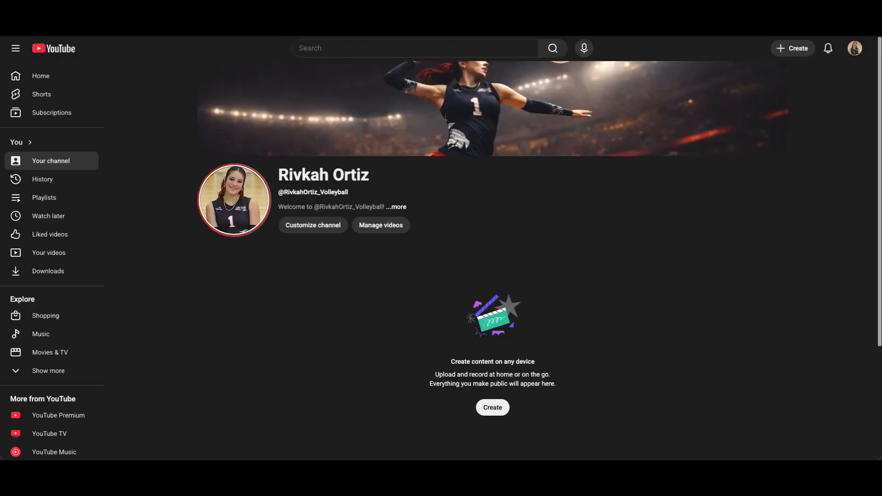
pyautogui.press('super+r')
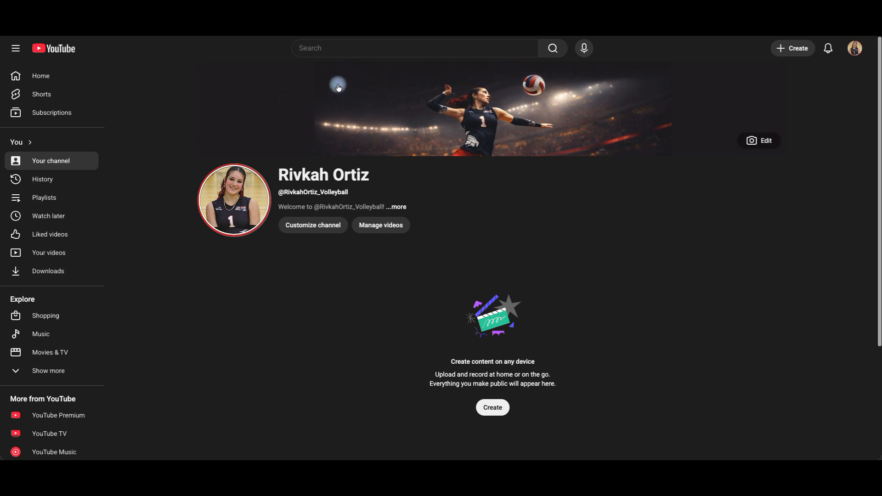
# Switch to ChatGPT and request a black background image with a bit of smoke to use behind the generated volleyball image
pyautogui.moveTo(407, 448)
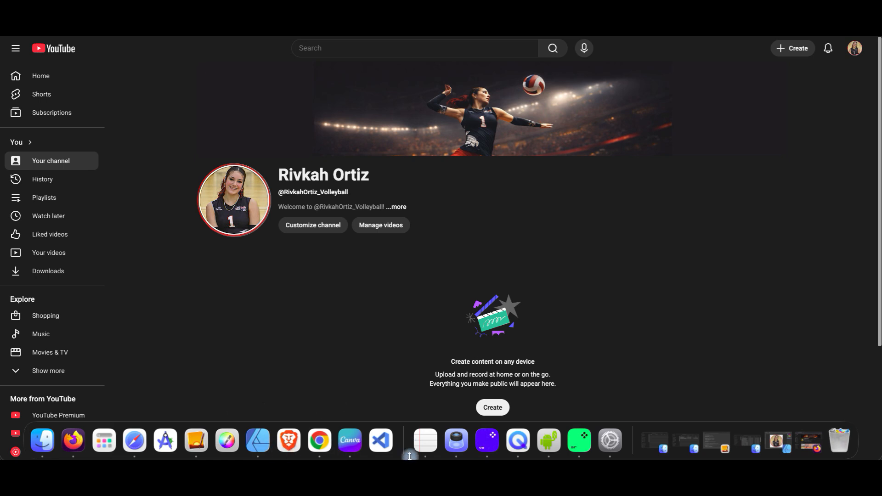
pyautogui.click(353, 442)
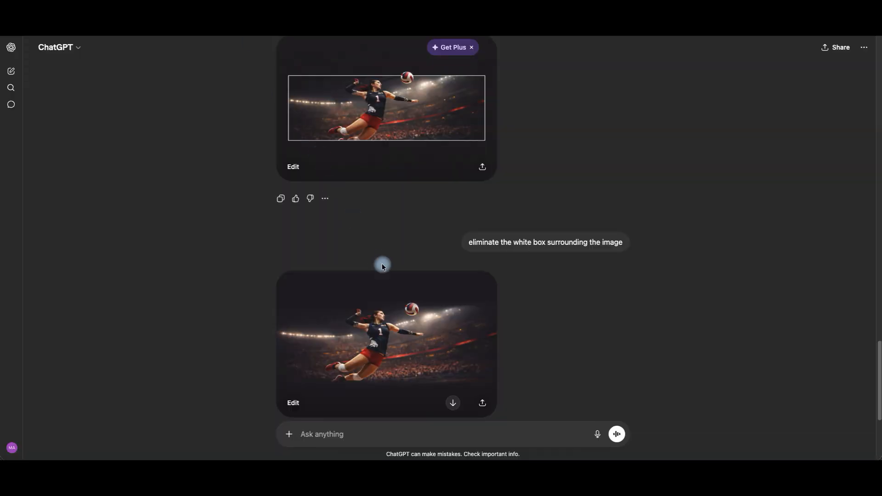
pyautogui.scroll(-5, 388, 273)
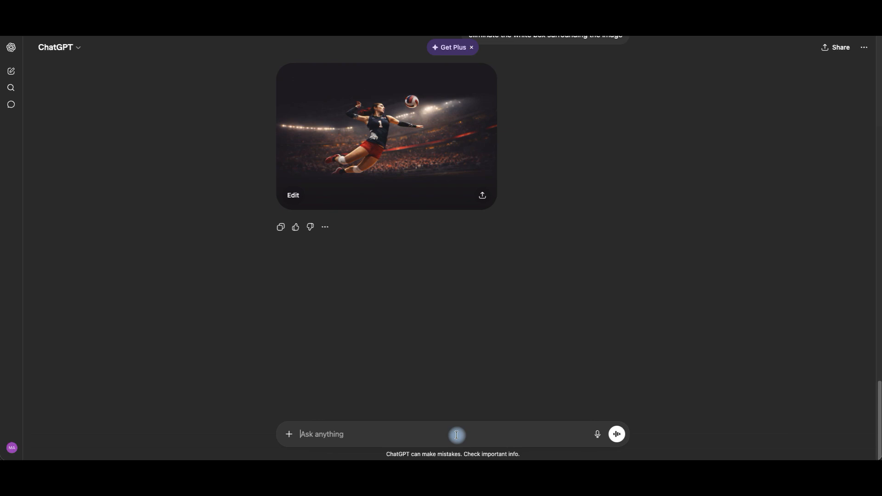
pyautogui.write('generate a background image that is black and has a bit of smoke in it. I need to use it as a background behind the image you just generated.')
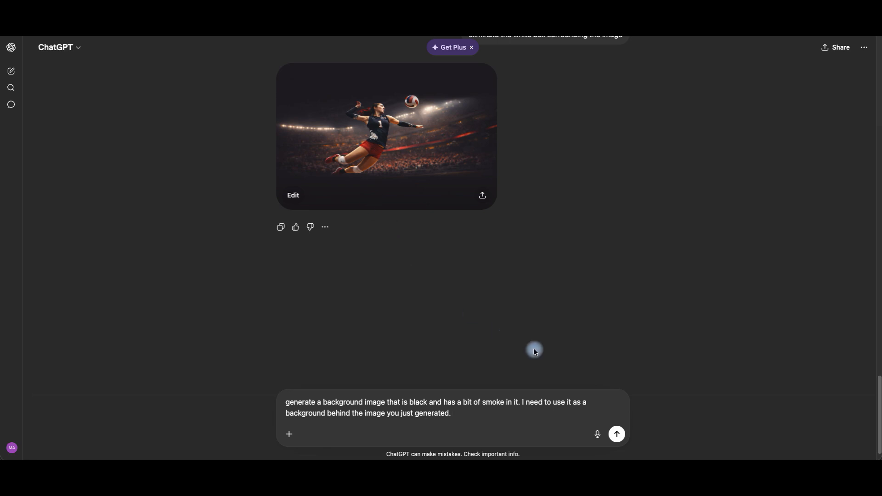
pyautogui.click(617, 434)
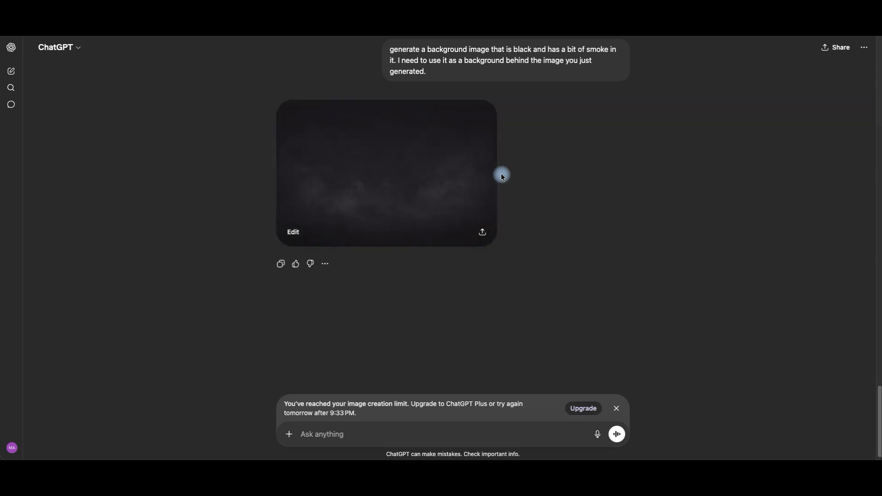
# Download the generated black smoke background image
pyautogui.click(482, 231)
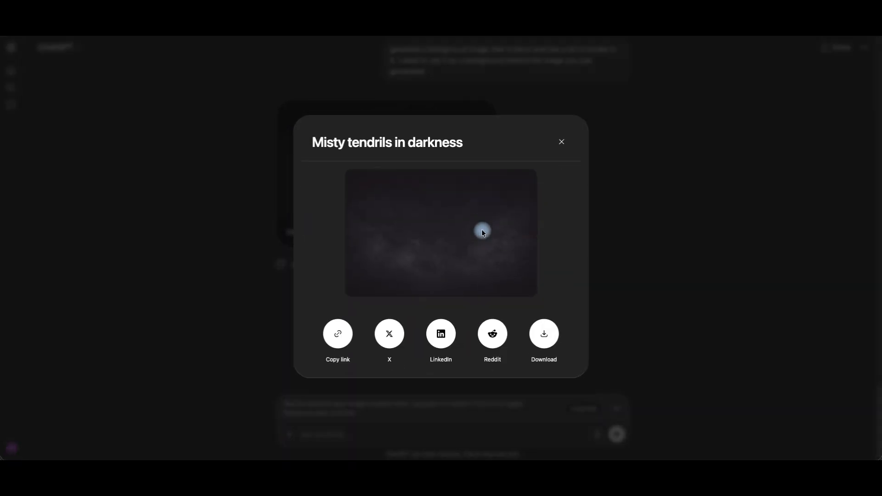
pyautogui.click(544, 337)
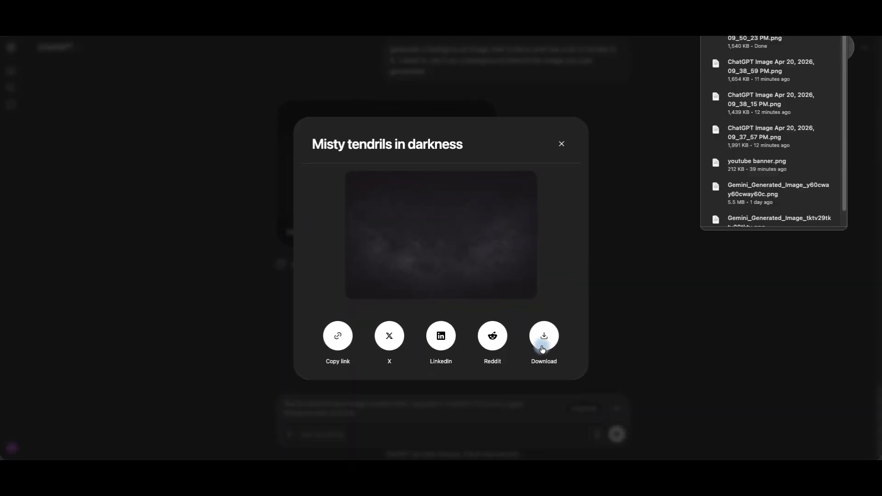
pyautogui.click(659, 169)
# Switch to Canva, place the smoke background image on the page and stretch it to cover the full 2560 × 1440 px
pyautogui.moveTo(487, 441)
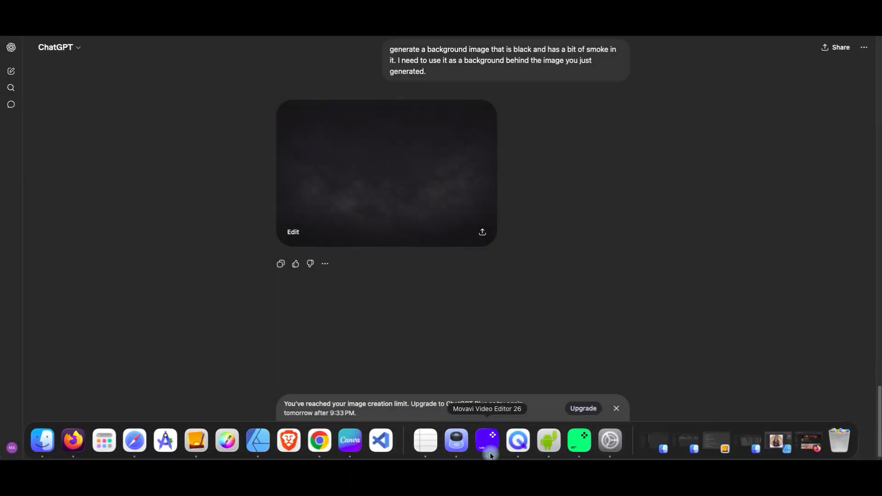
pyautogui.click(350, 441)
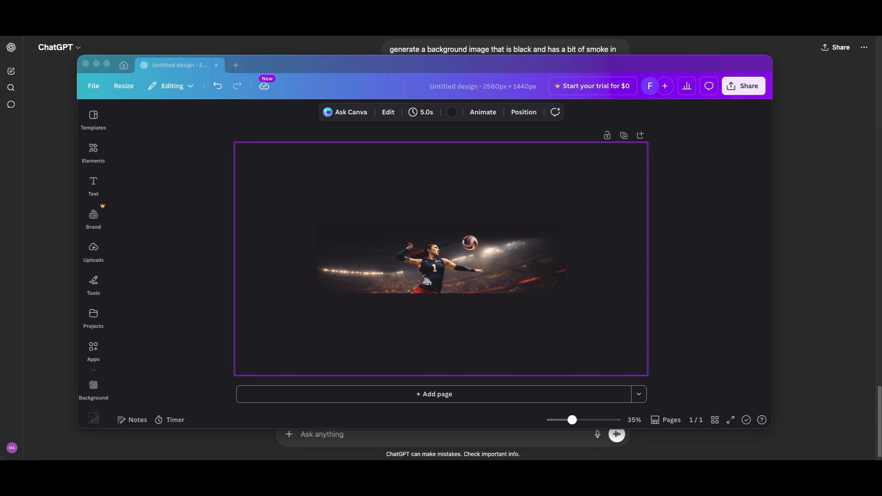
pyautogui.moveTo(115, 118); pyautogui.dragTo(430, 211)
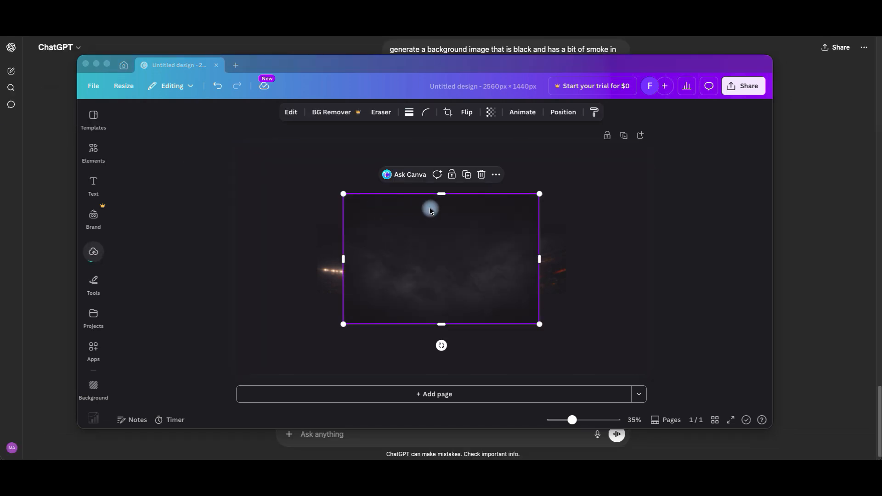
pyautogui.moveTo(540, 193); pyautogui.dragTo(628, 158)
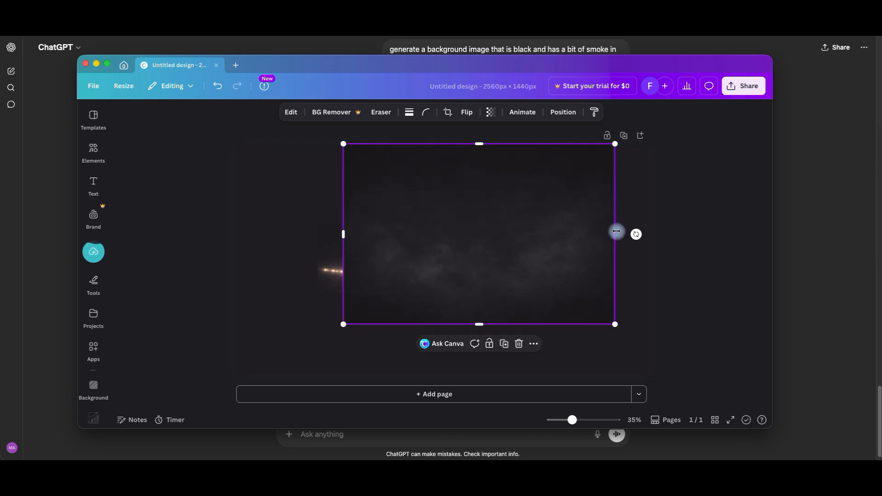
pyautogui.moveTo(617, 230); pyautogui.dragTo(647, 230)
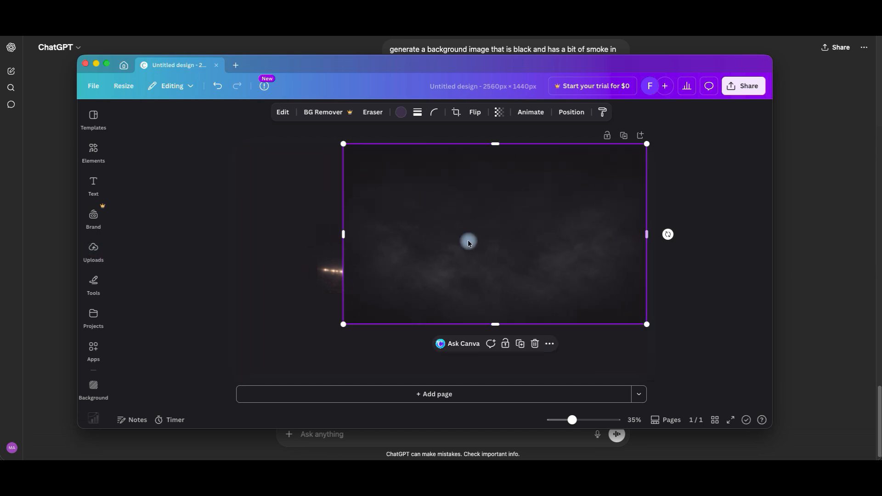
pyautogui.moveTo(346, 234); pyautogui.dragTo(236, 243)
pyautogui.moveTo(441, 328); pyautogui.dragTo(449, 374)
# Send the smoke background image to the back, behind the volleyball player image
pyautogui.click(571, 112)
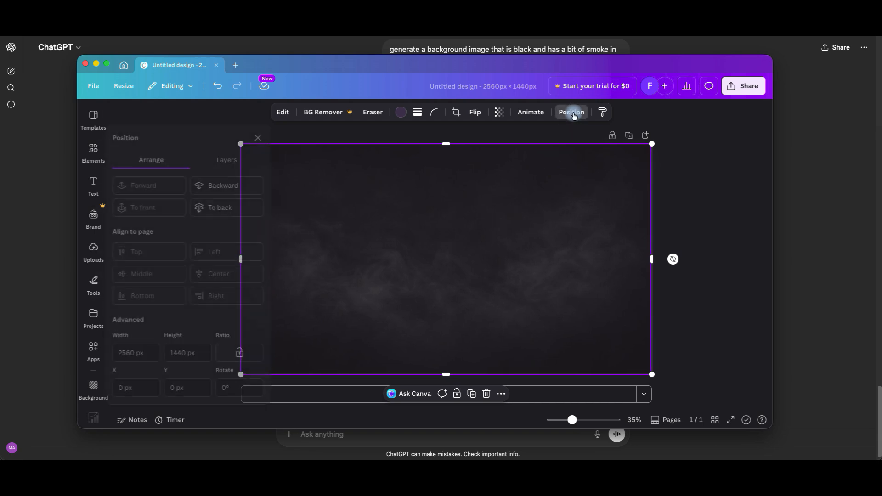
pyautogui.click(239, 208)
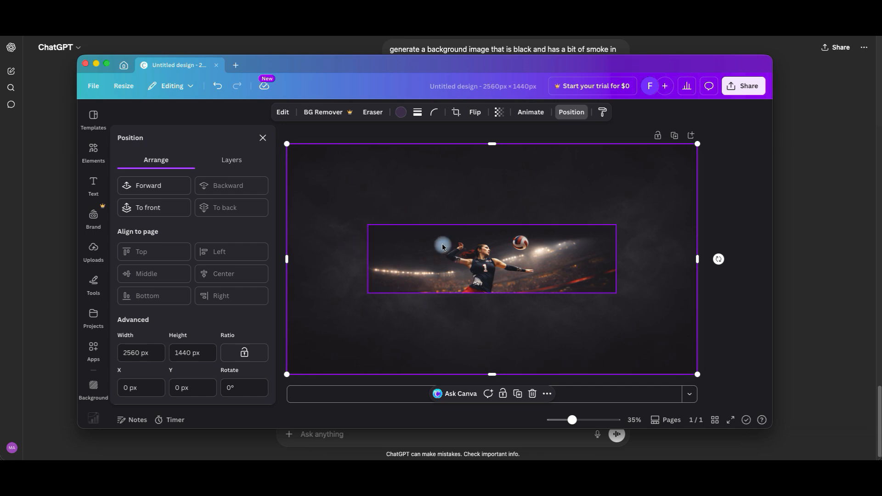
pyautogui.click(263, 138)
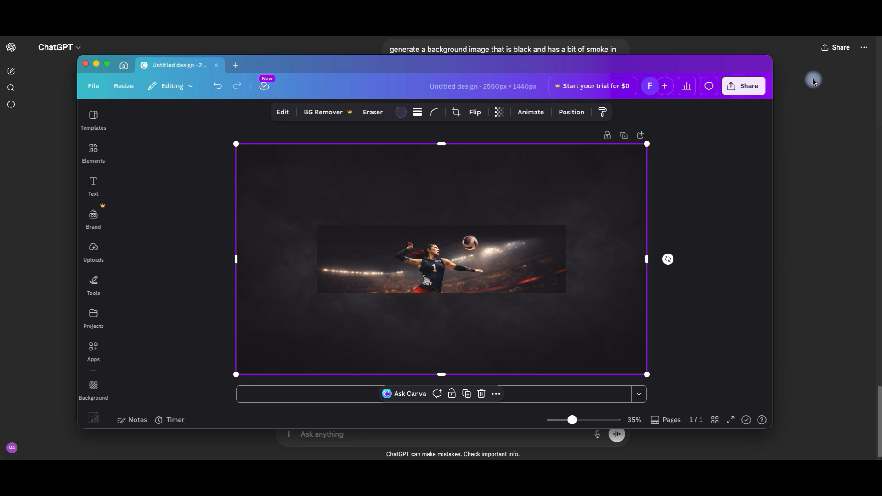
# Download the design as a PNG and save it in Downloads as banner art 2.png
pyautogui.click(745, 86)
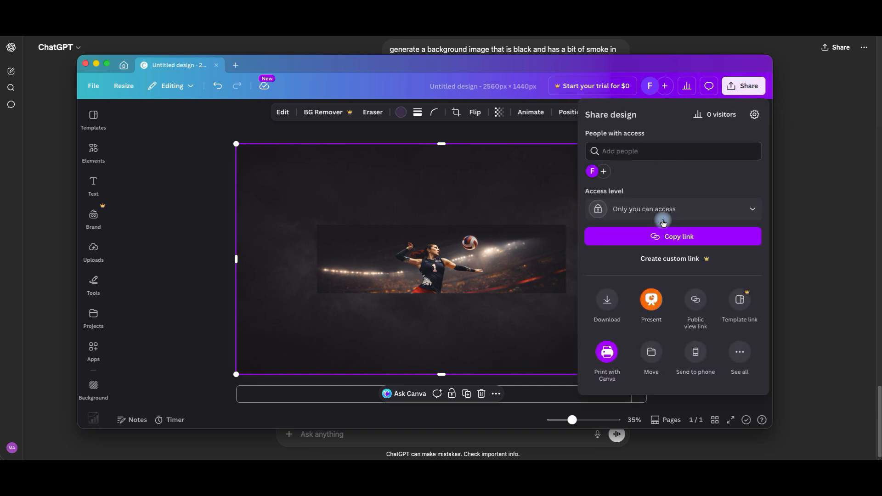
pyautogui.click(607, 299)
pyautogui.click(641, 284)
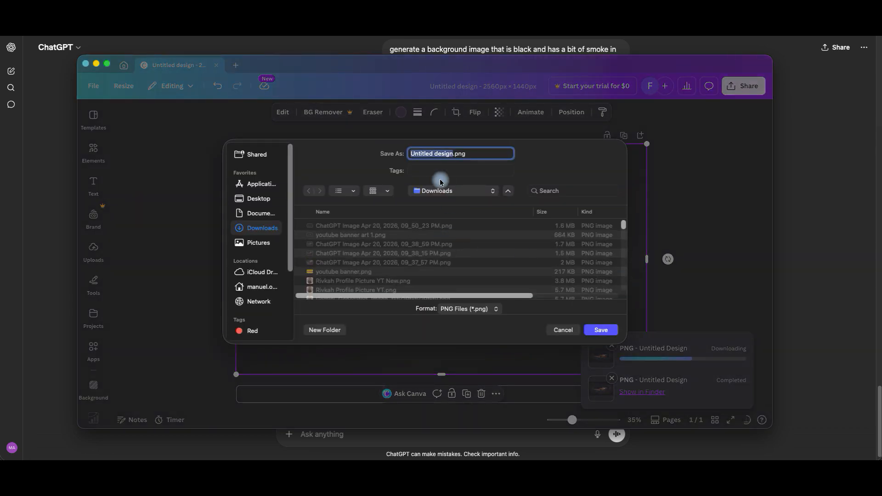
pyautogui.write('banner art 2')
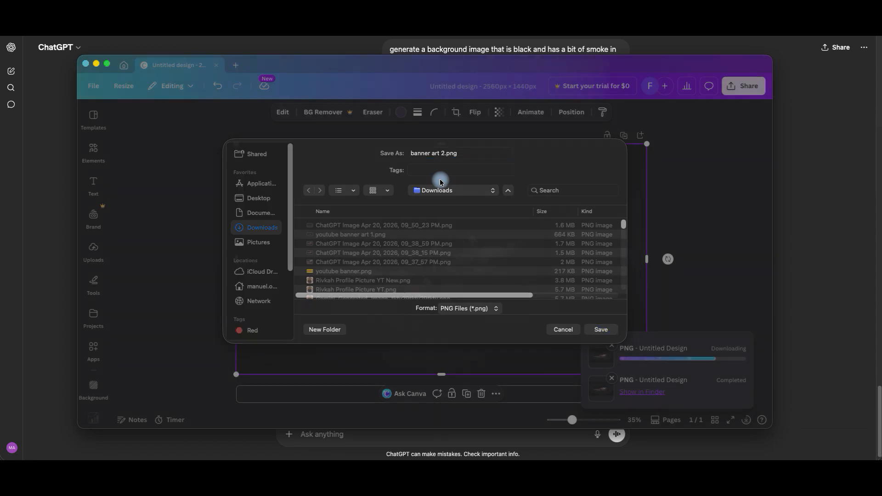
pyautogui.press('Return')
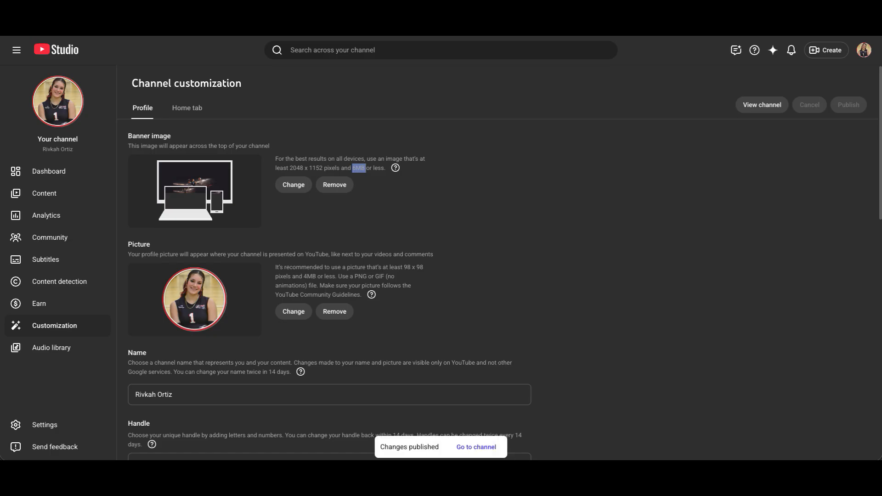
# Switch to YouTube Studio and replace the channel's banner image with banner art 2.png from Downloads
pyautogui.click(293, 190)
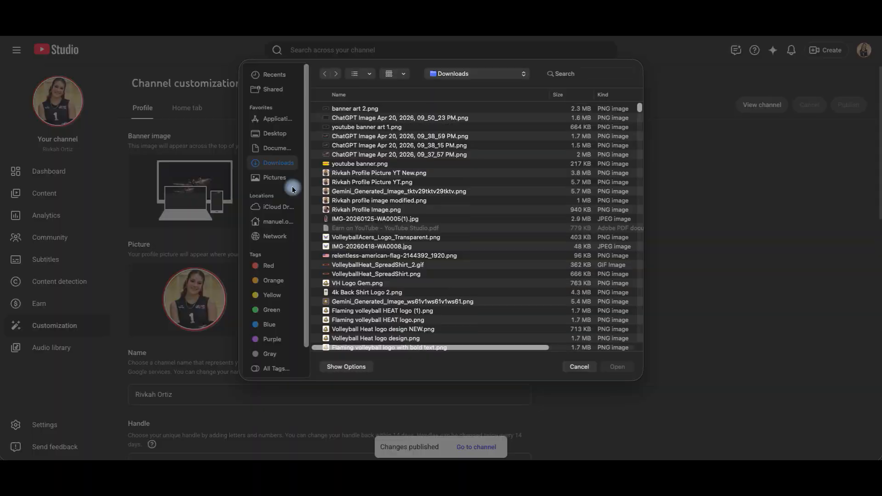
pyautogui.click(374, 108)
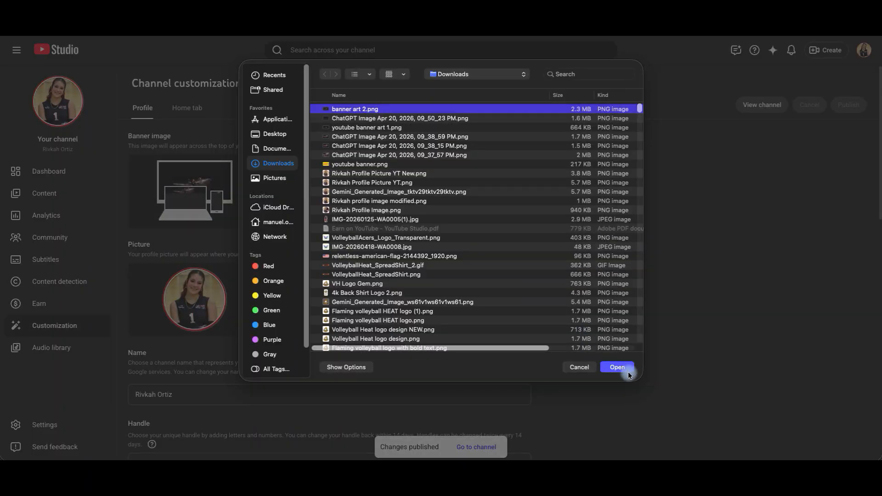
pyautogui.click(626, 370)
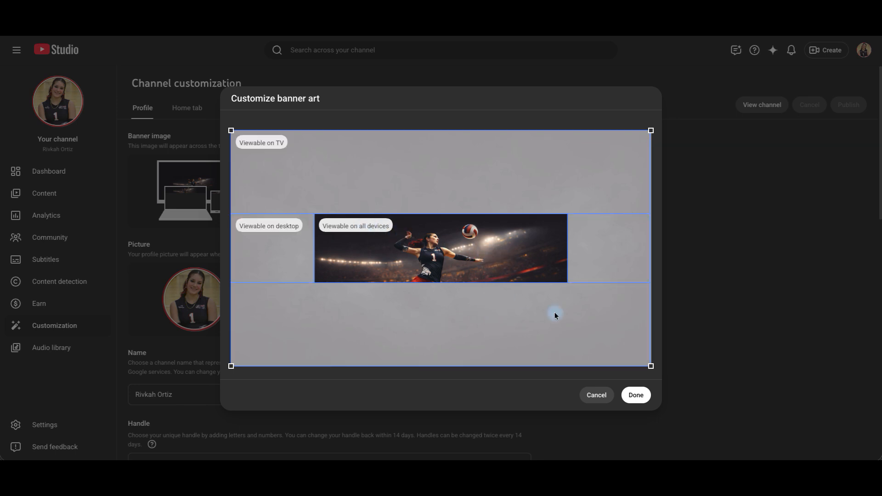
# Accept the default crop of the new banner art and publish the channel customization changes
pyautogui.click(637, 390)
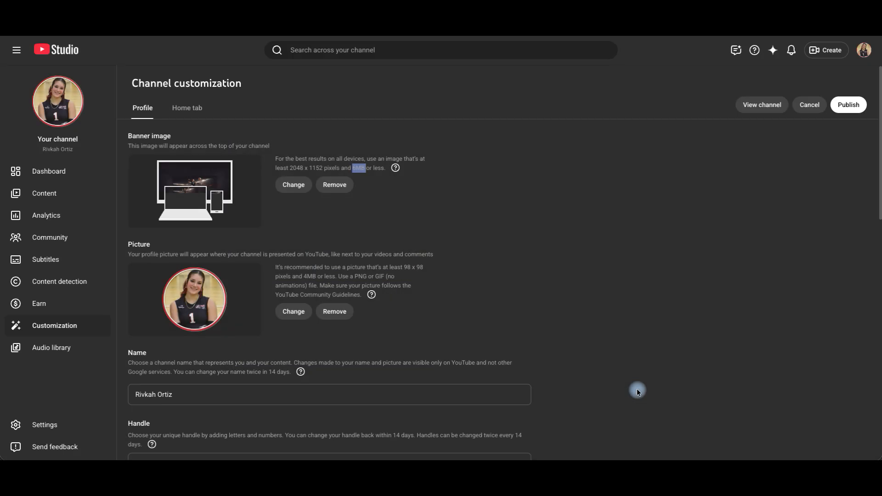
pyautogui.click(847, 107)
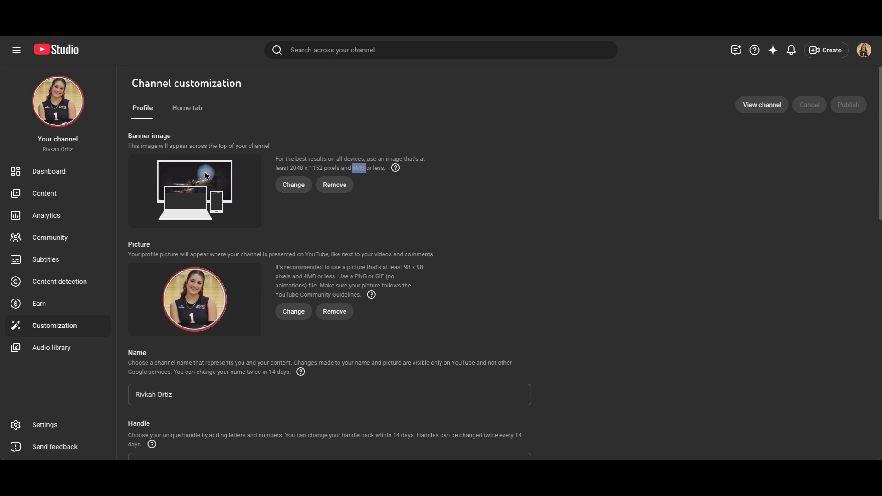
pyautogui.click(176, 114)
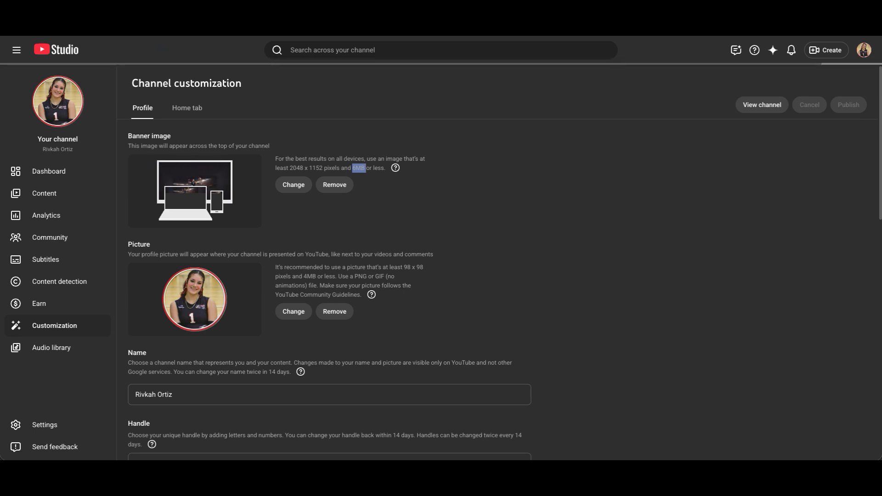